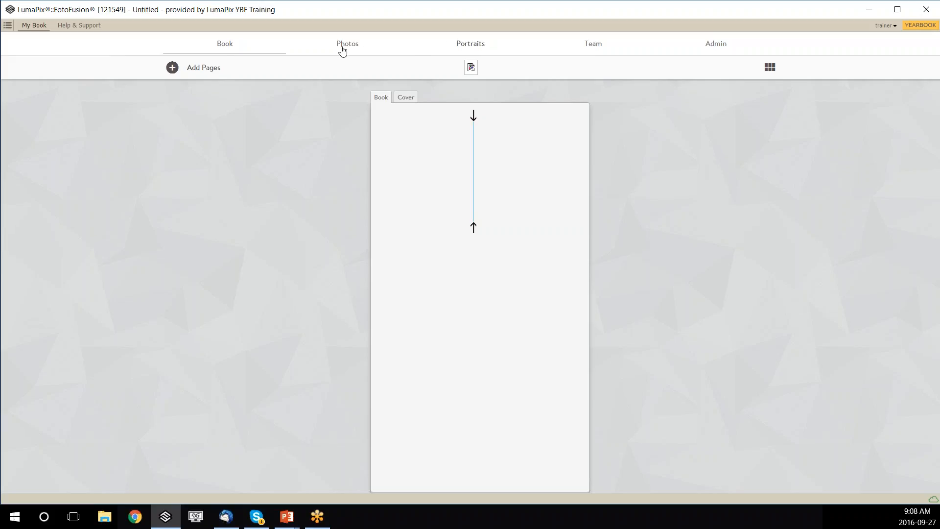
Switch from the empty yearbook page to the Photos library.
{"action": "left_click", "coordinate": [358, 52]}
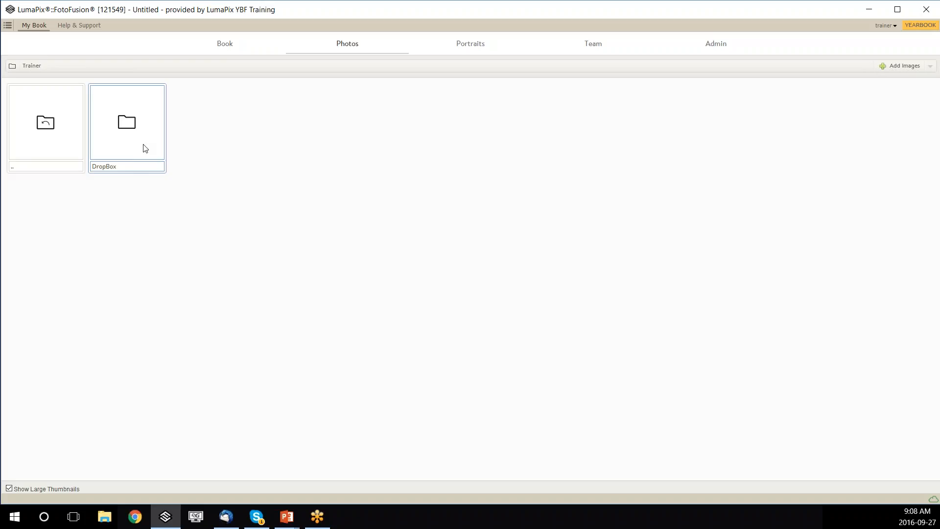
Upload the chalkboard, gym floor and grass Fotolia photos from Sample Photos into DropBox.
{"action": "double_click", "coordinate": [146, 150]}
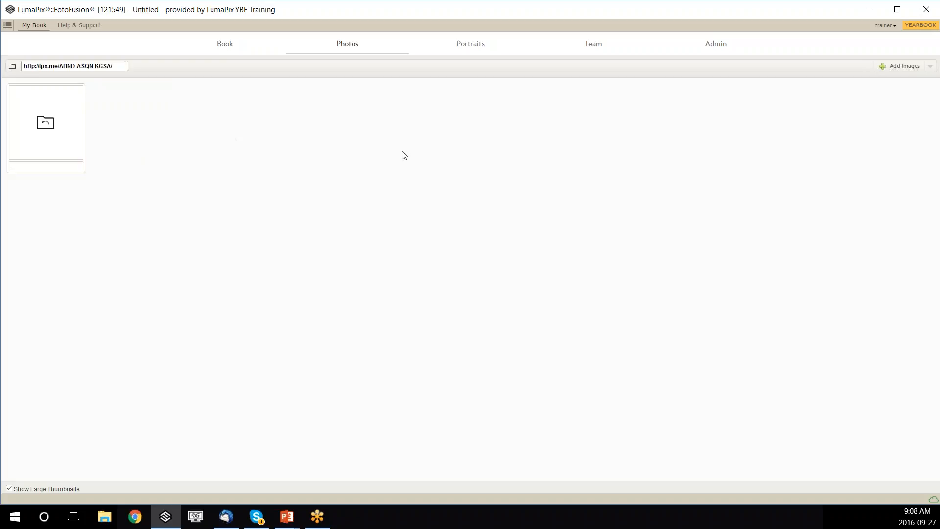
{"action": "left_click", "coordinate": [903, 71]}
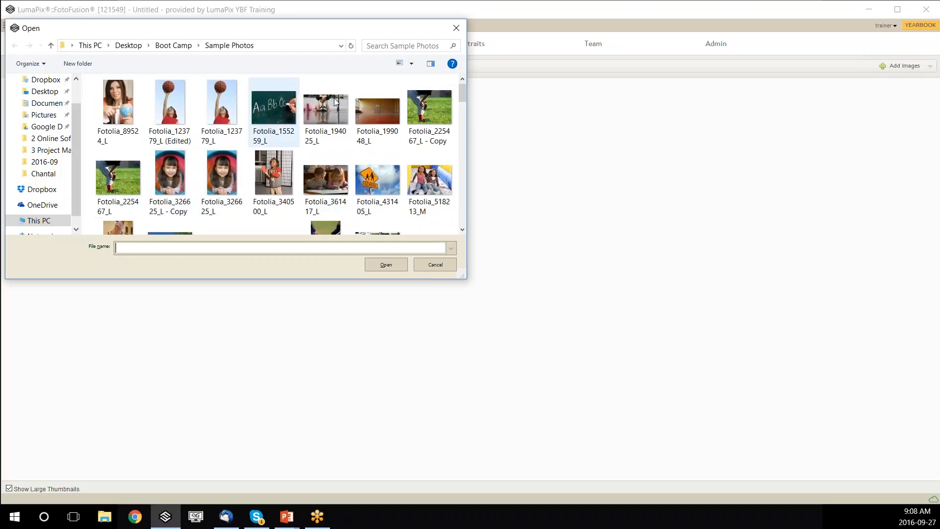
{"action": "left_click", "coordinate": [291, 111]}
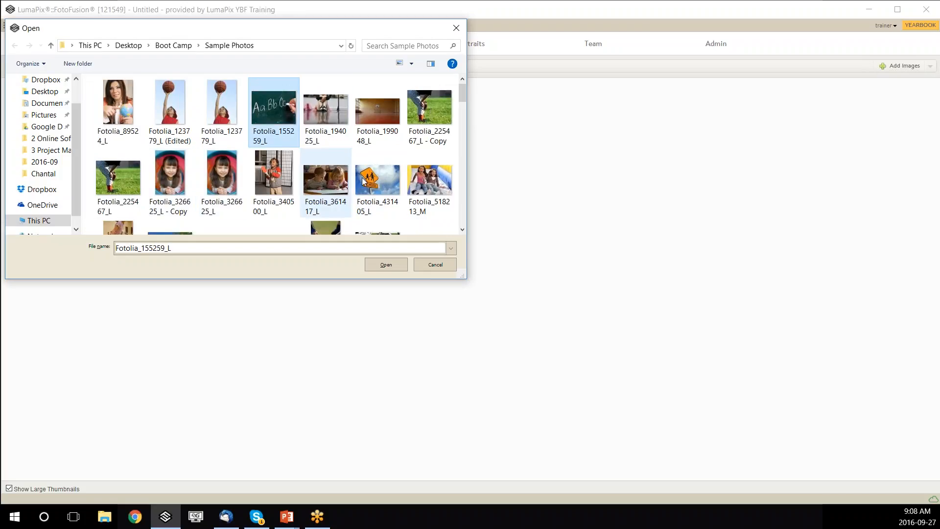
{"action": "left_click", "coordinate": [373, 123], "text": "ctrl"}
{"action": "left_click", "coordinate": [430, 113], "text": "ctrl"}
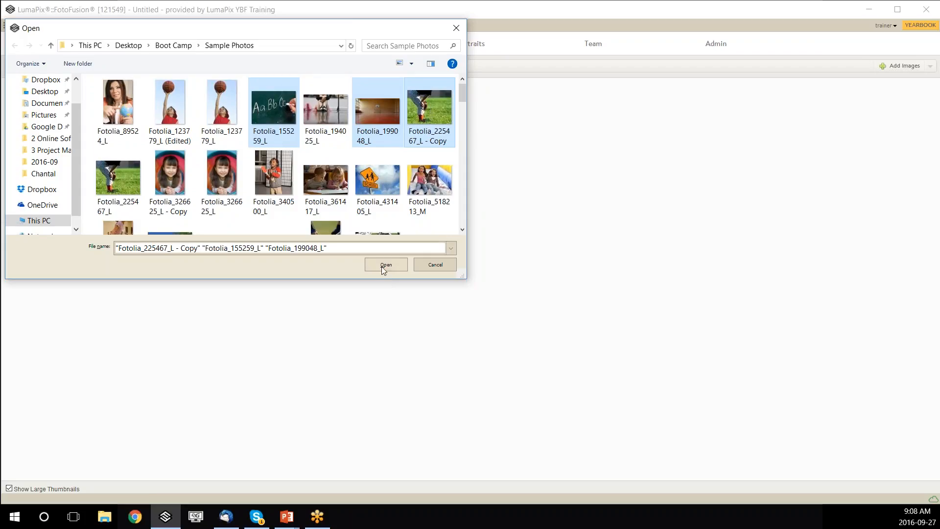
{"action": "left_click", "coordinate": [385, 264]}
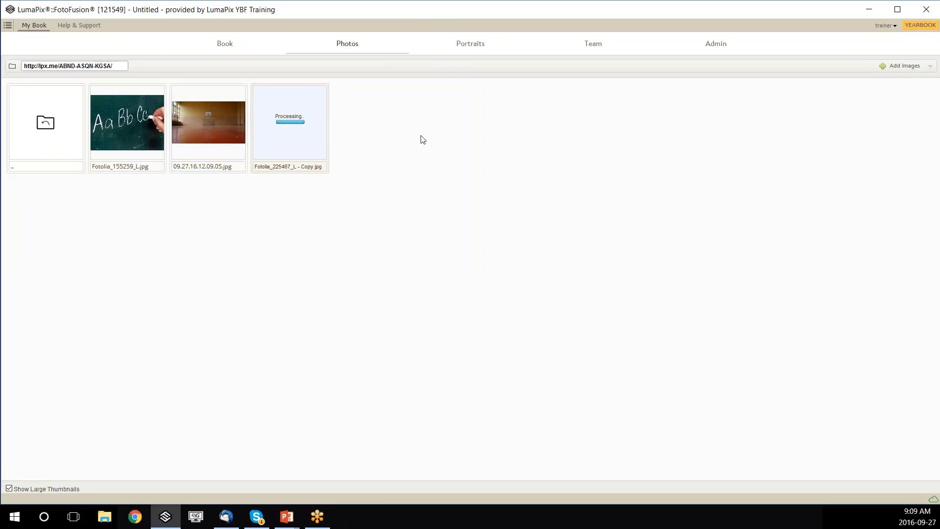
Make a new directory named Sports in DropBox and drag the grass photo into it.
{"action": "right_click", "coordinate": [384, 118]}
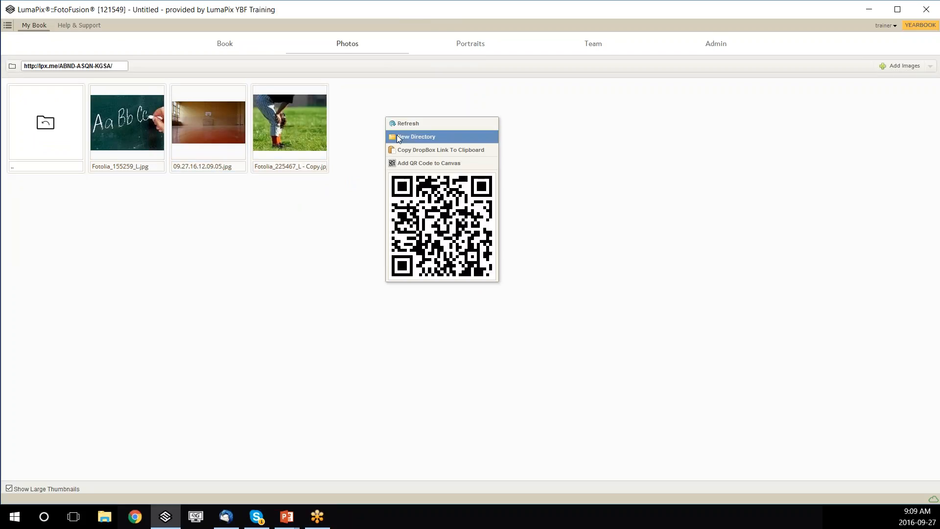
{"action": "left_click", "coordinate": [398, 136]}
{"action": "type", "text": "S"}
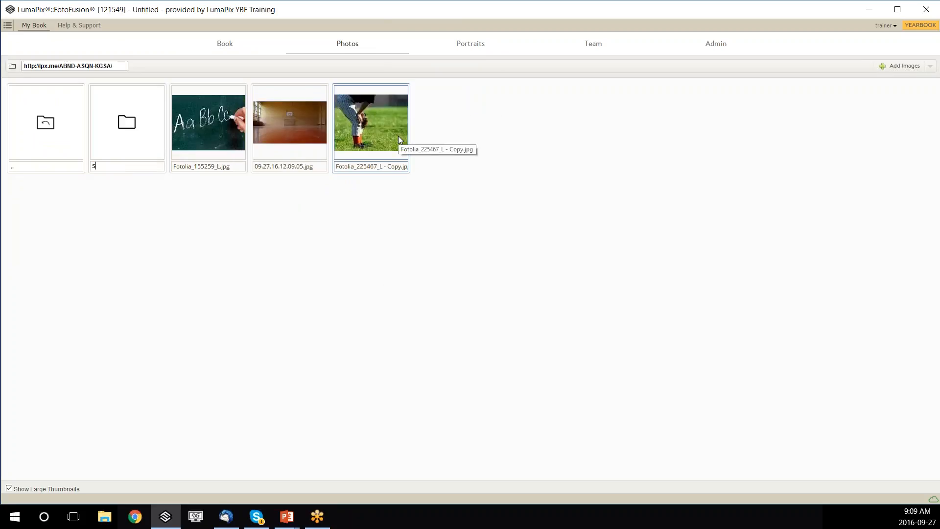
{"action": "type", "text": "ports"}
{"action": "left_click", "coordinate": [305, 246]}
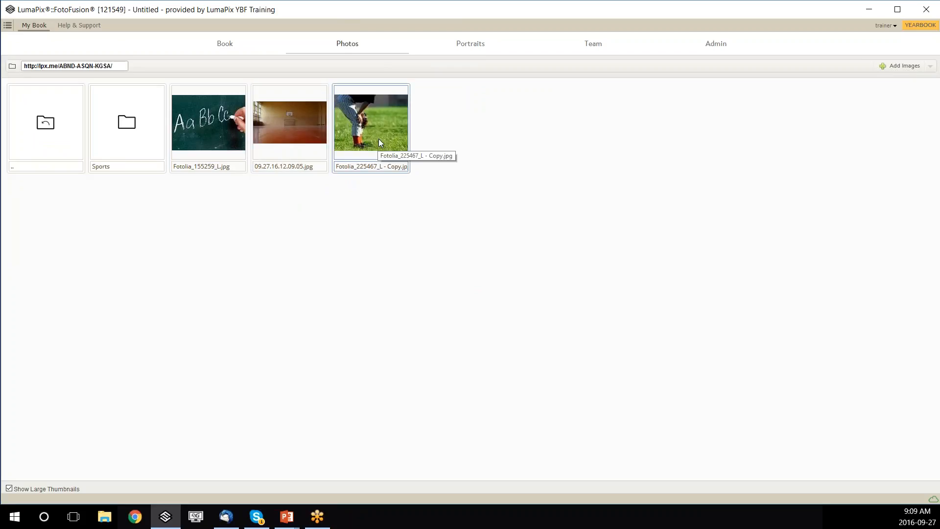
{"action": "left_click_drag", "start_coordinate": [378, 139], "coordinate": [151, 140]}
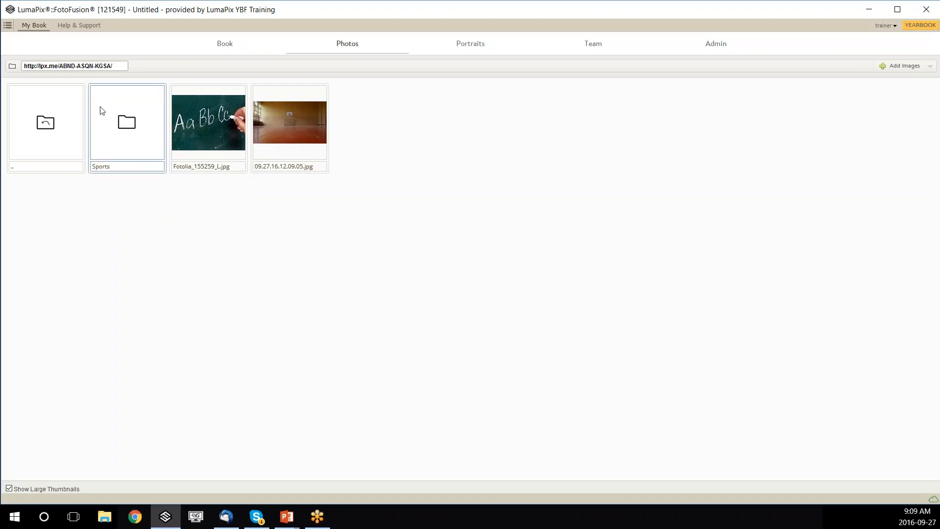
{"action": "left_click_drag", "start_coordinate": [113, 66], "coordinate": [115, 90]}
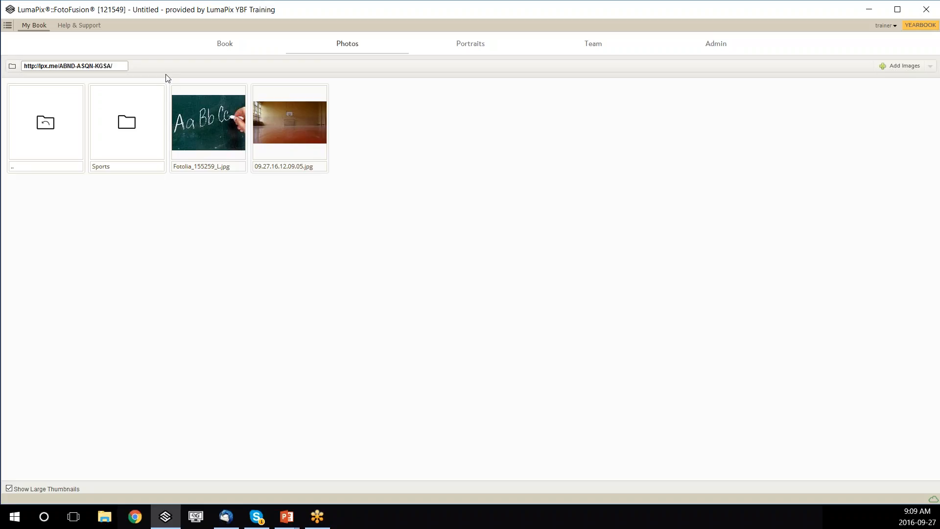
Open the Sports folder and select its web address in the address bar.
{"action": "double_click", "coordinate": [115, 153]}
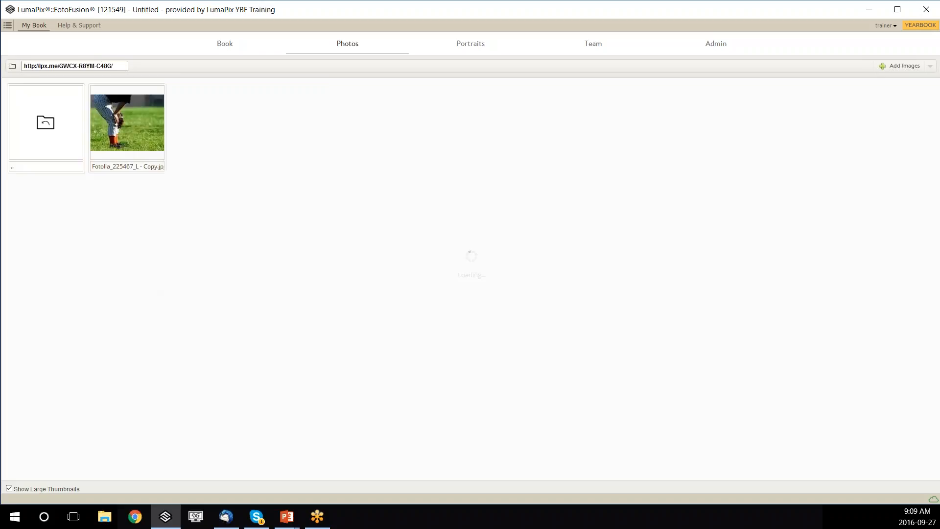
{"action": "left_click", "coordinate": [124, 66]}
{"action": "left_click", "coordinate": [250, 167]}
Look over the Portraits welcome panel, then go to the Team page.
{"action": "left_click", "coordinate": [478, 51]}
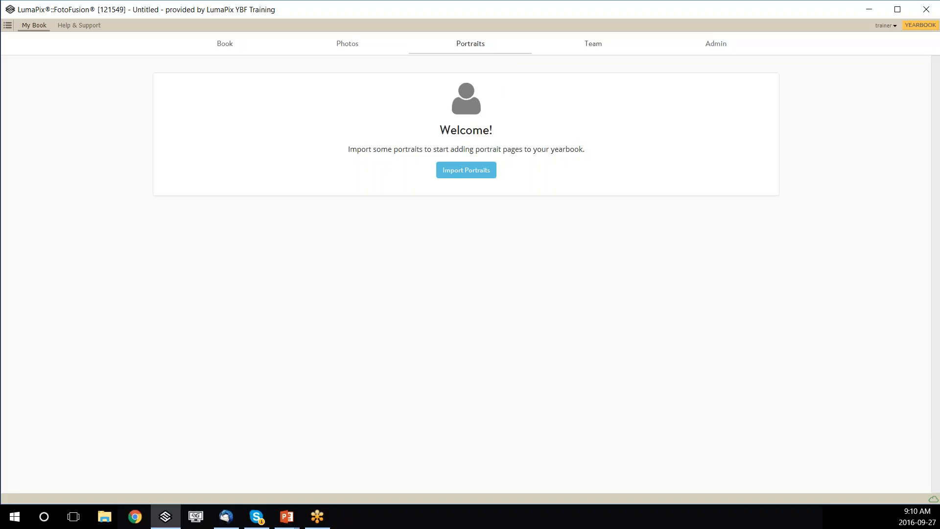
{"action": "left_click", "coordinate": [594, 49]}
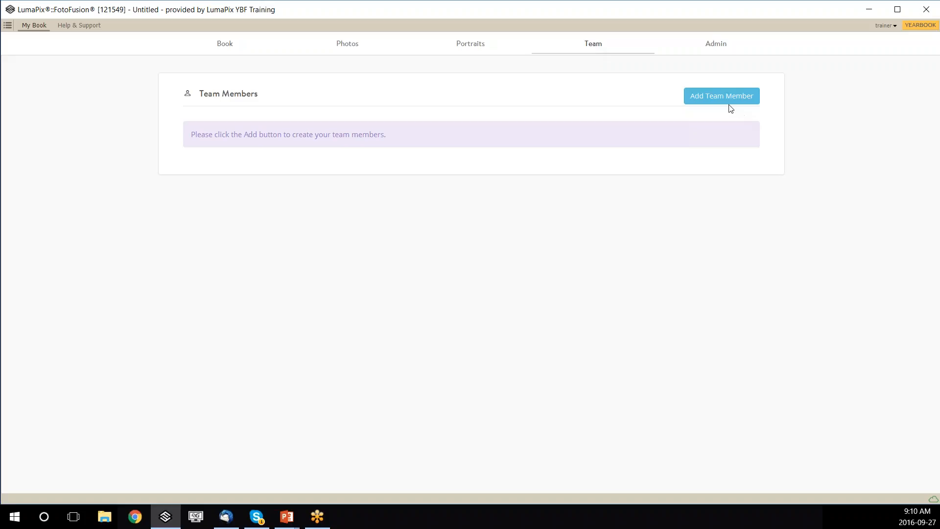
Add a team member, entering the member's ID, password, first name and last name.
{"action": "left_click", "coordinate": [702, 103]}
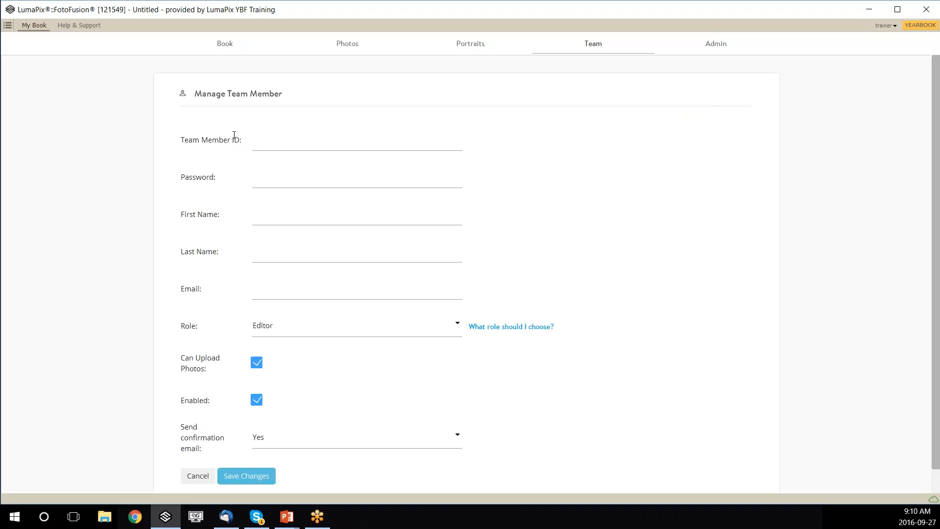
{"action": "left_click", "coordinate": [274, 141]}
{"action": "key", "text": "Tab"}
{"action": "type", "text": "Pa"}
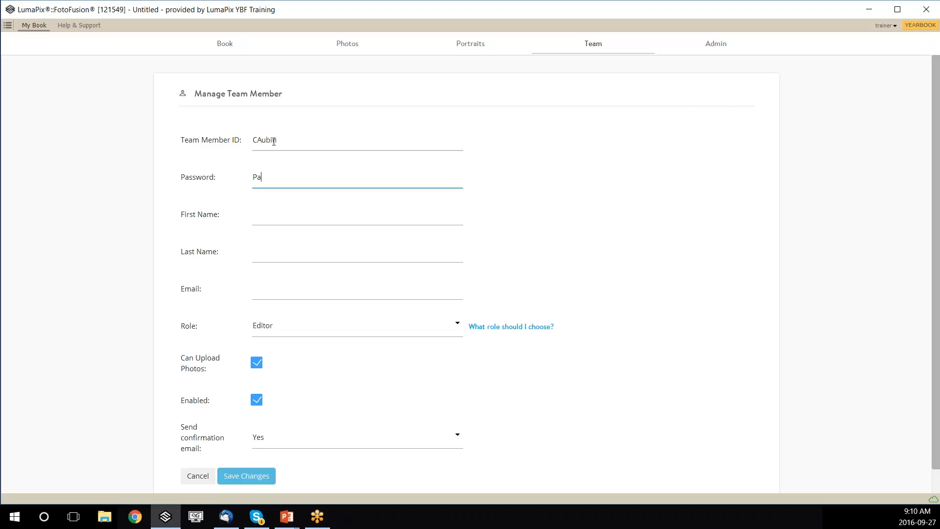
{"action": "type", "text": "ssword1"}
{"action": "key", "text": "Tab"}
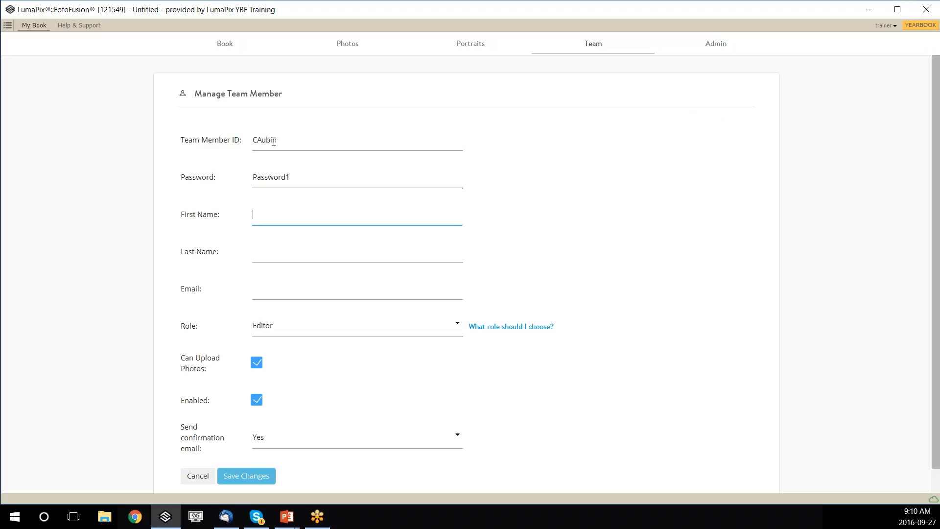
{"action": "key", "text": "Tab"}
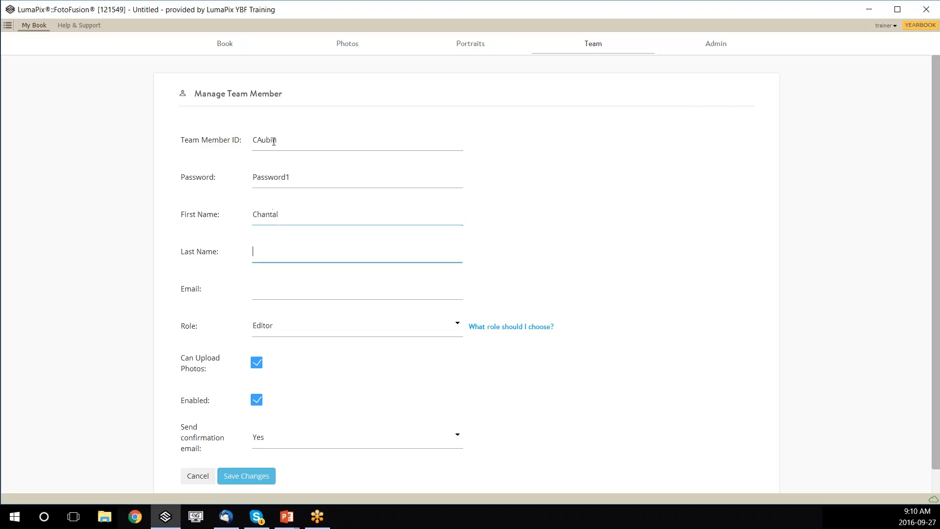
{"action": "key", "text": "Tab"}
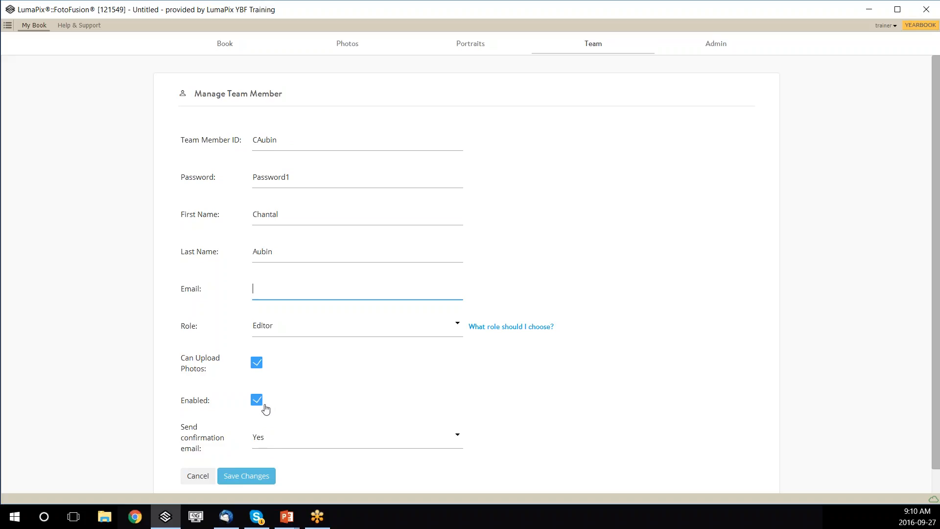
Set Send confirmation email to No and select the e-mail field.
{"action": "left_click", "coordinate": [267, 439]}
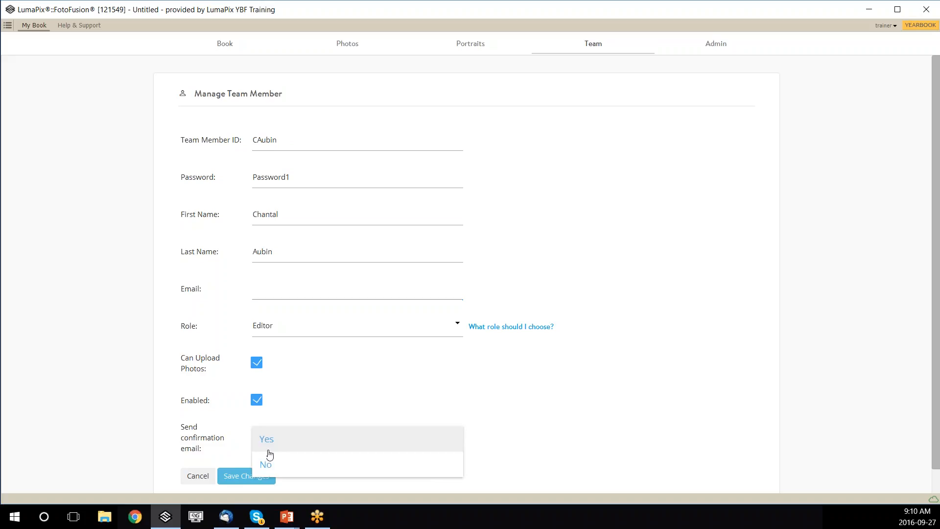
{"action": "left_click", "coordinate": [269, 468]}
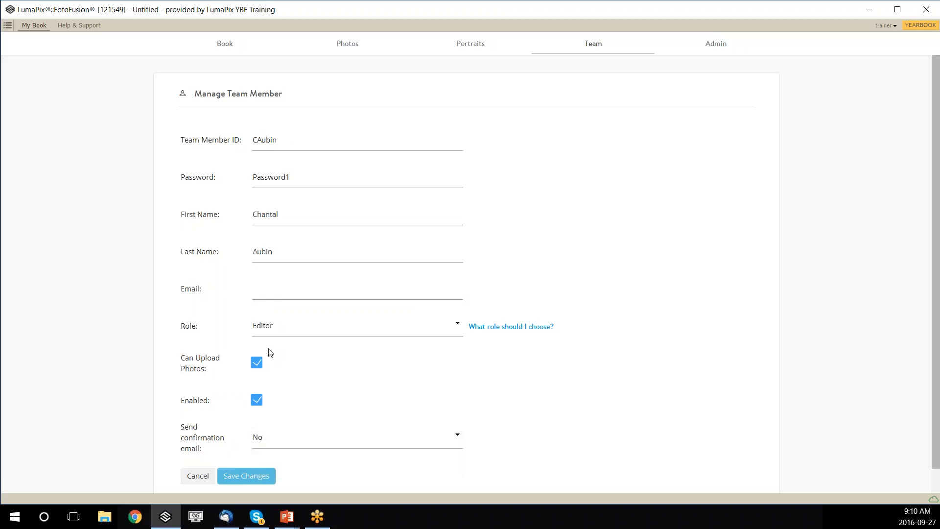
{"action": "left_click", "coordinate": [268, 294]}
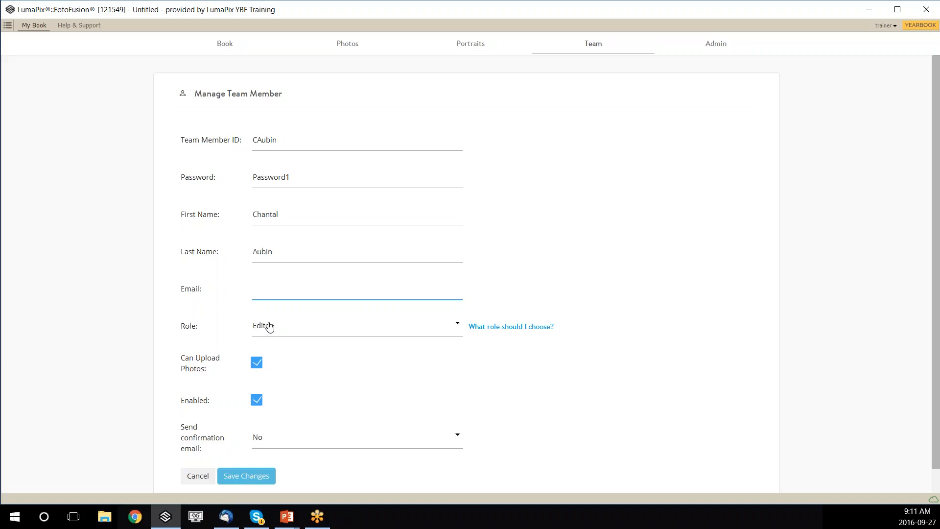
{"action": "left_click", "coordinate": [498, 331]}
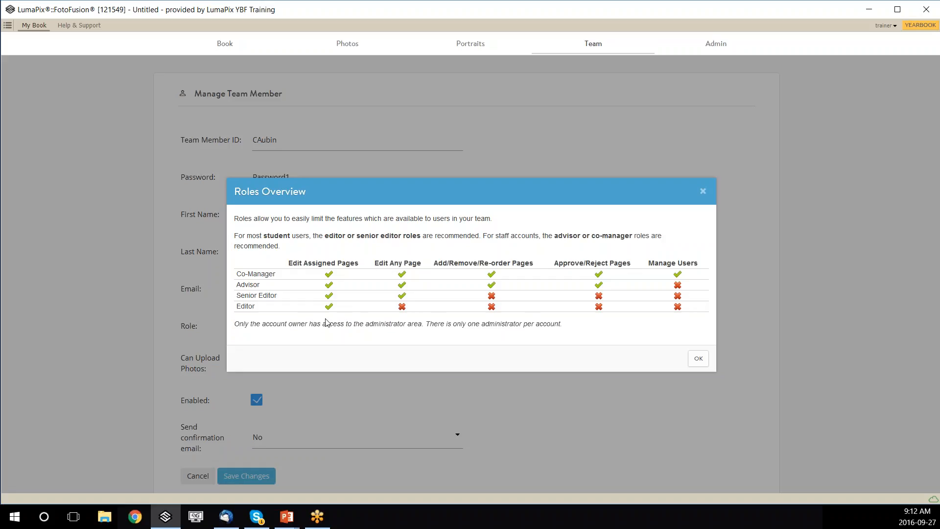
{"action": "left_click", "coordinate": [698, 359]}
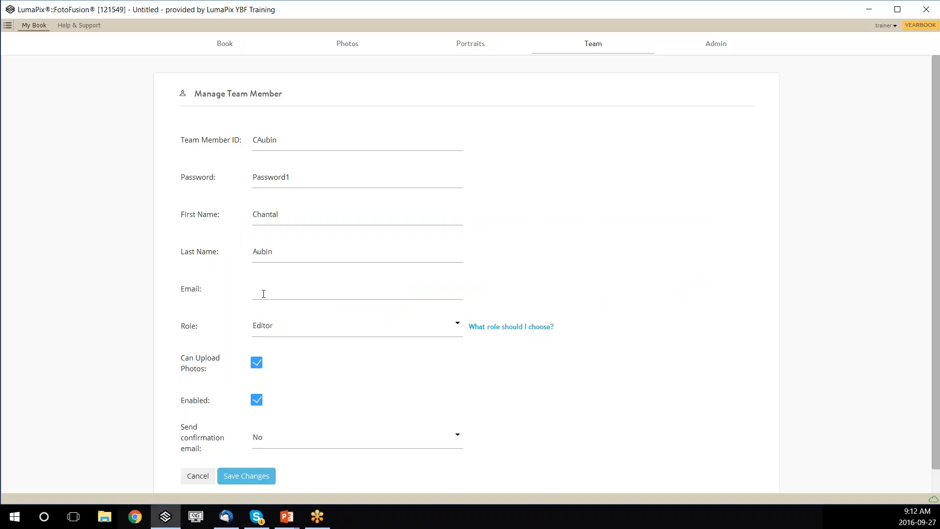
Save the new Editor team member's changes, then go to the Admin page.
{"action": "scroll", "coordinate": [174, 356], "scroll_direction": "down", "scroll_amount": 1}
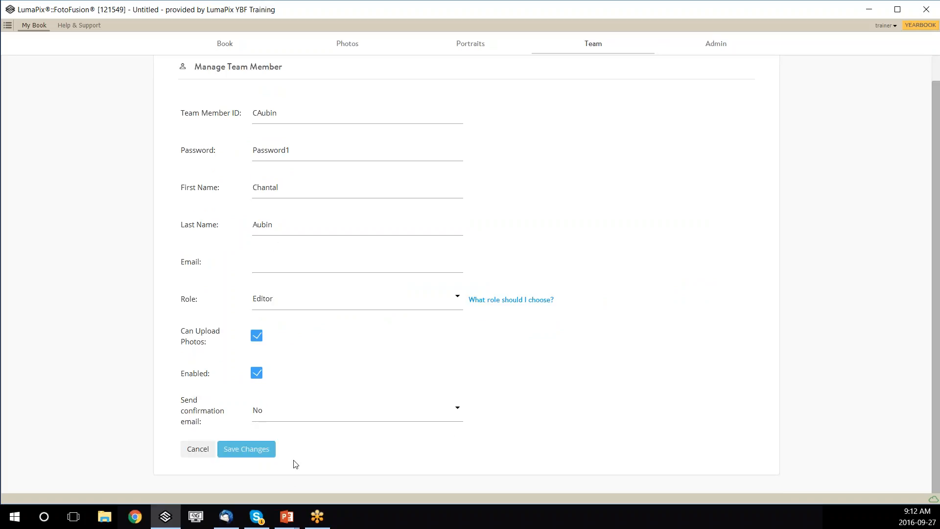
{"action": "left_click", "coordinate": [261, 460]}
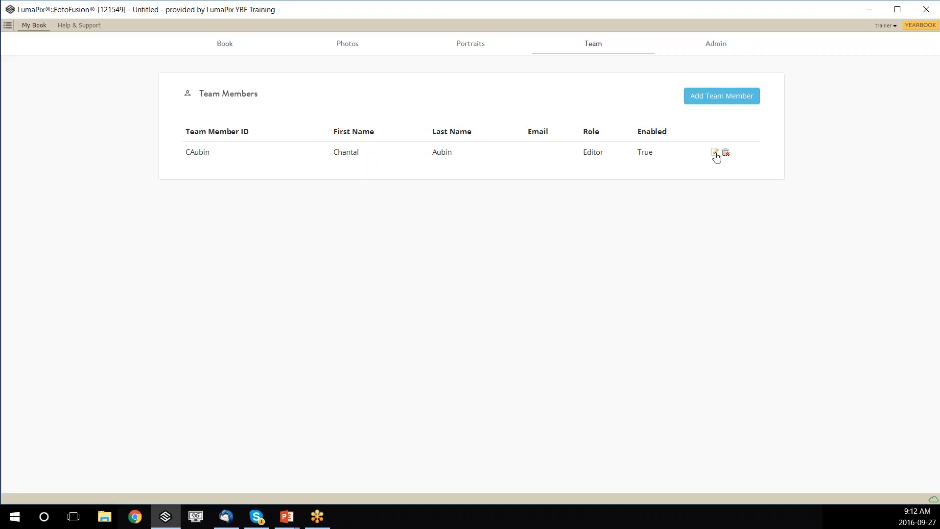
{"action": "left_click", "coordinate": [714, 45]}
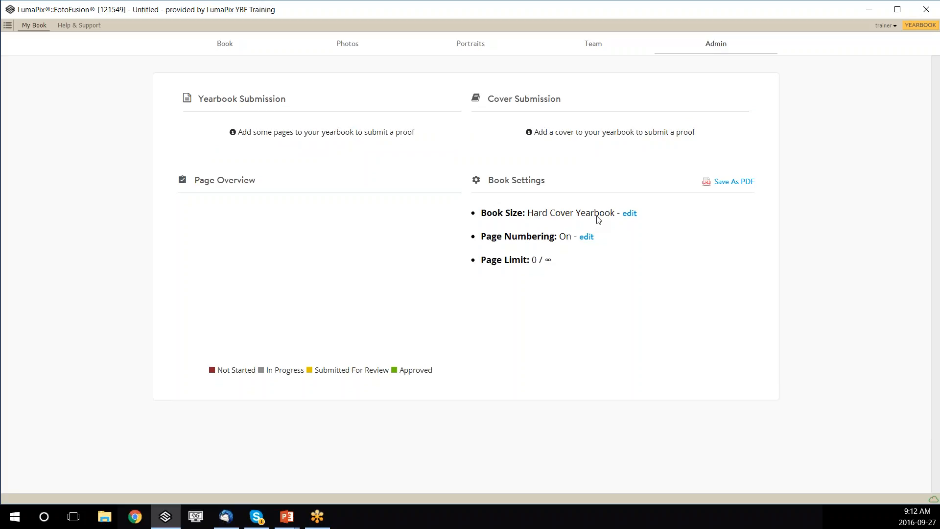
Keep the book product as Hard Cover Yearbook in Book Settings and close the settings.
{"action": "left_click", "coordinate": [628, 214]}
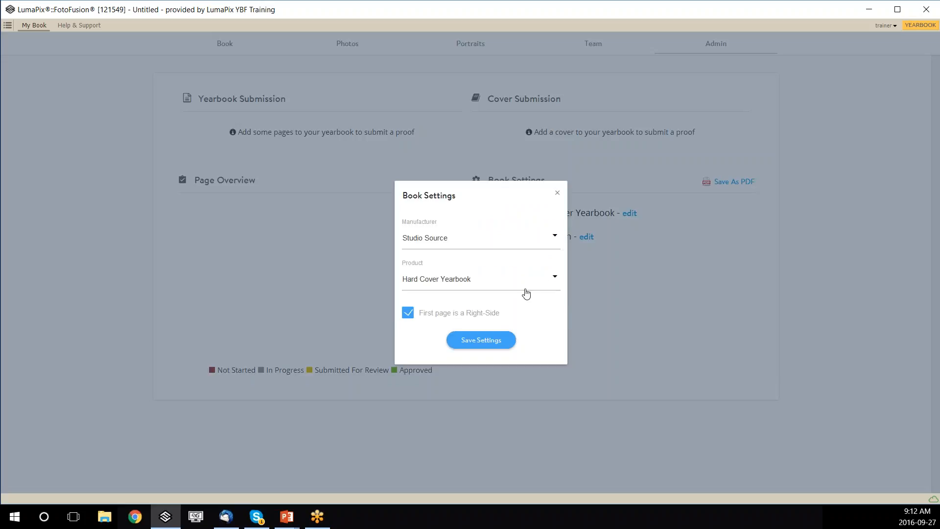
{"action": "left_click", "coordinate": [555, 278]}
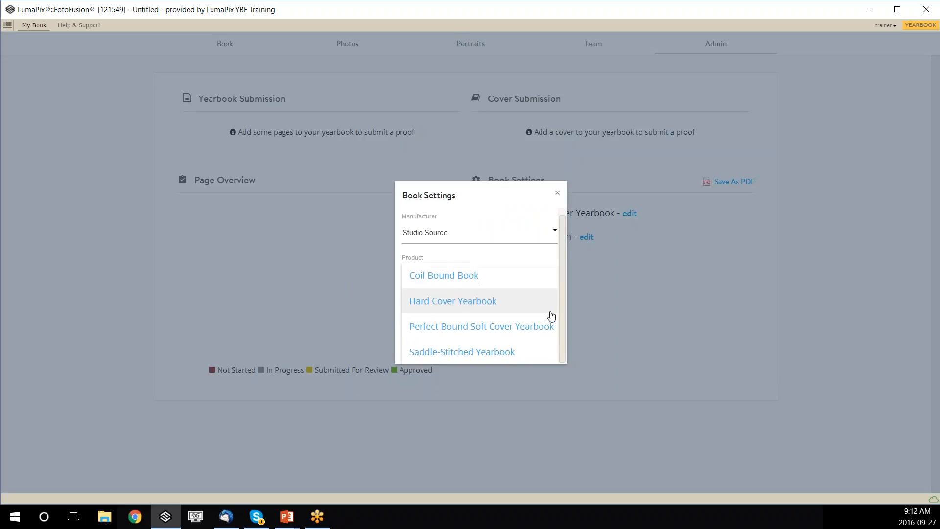
{"action": "scroll", "coordinate": [550, 319], "scroll_direction": "up", "scroll_amount": 1}
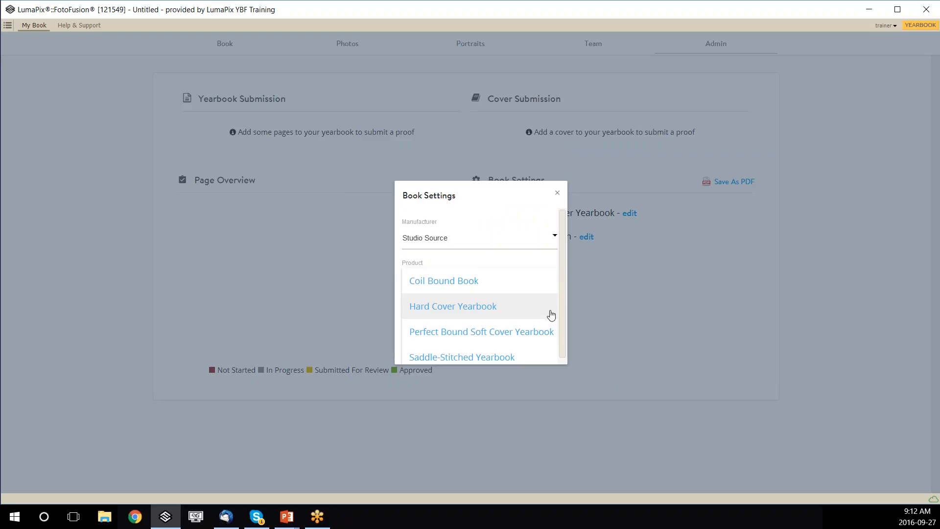
{"action": "left_click", "coordinate": [536, 219]}
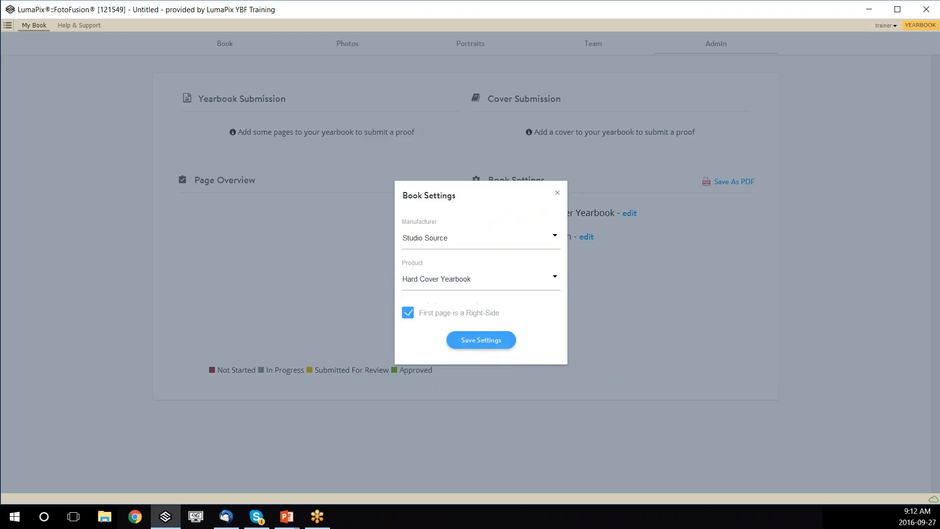
{"action": "left_click", "coordinate": [557, 194]}
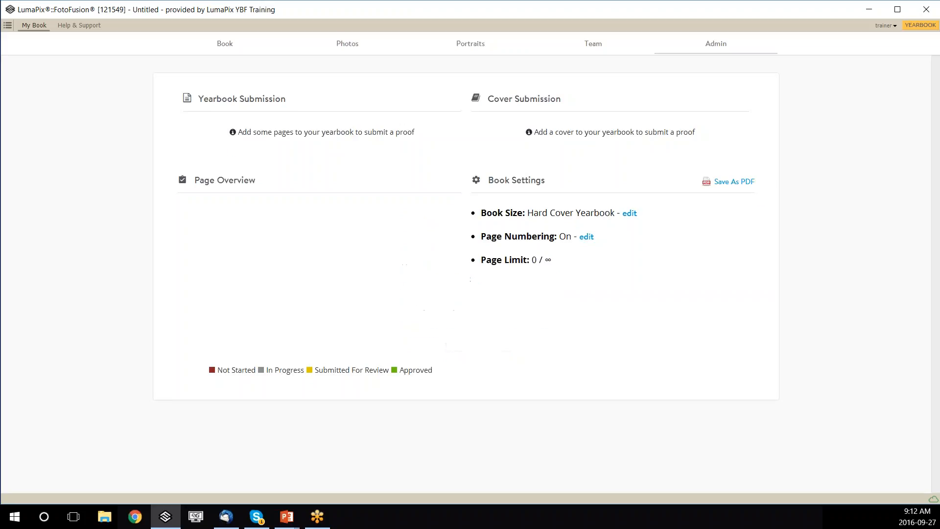
{"action": "left_click", "coordinate": [584, 238]}
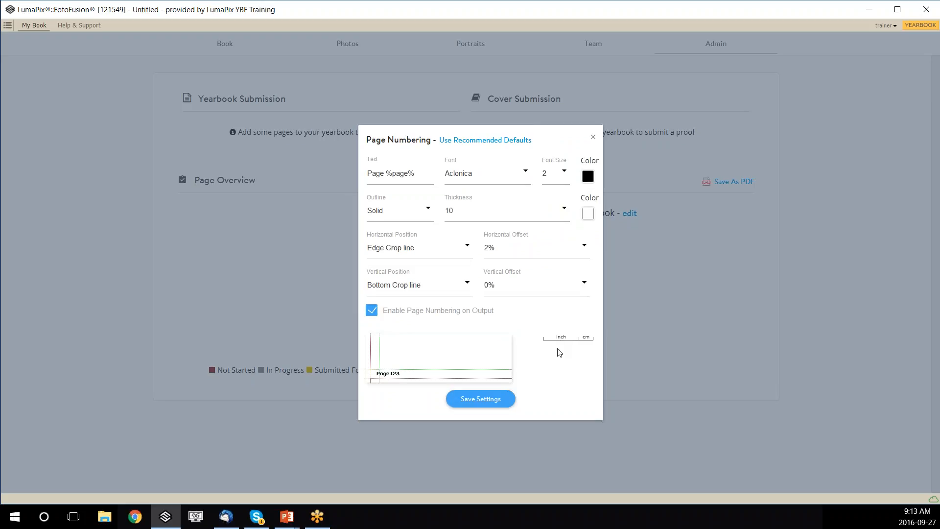
{"action": "left_click", "coordinate": [592, 140]}
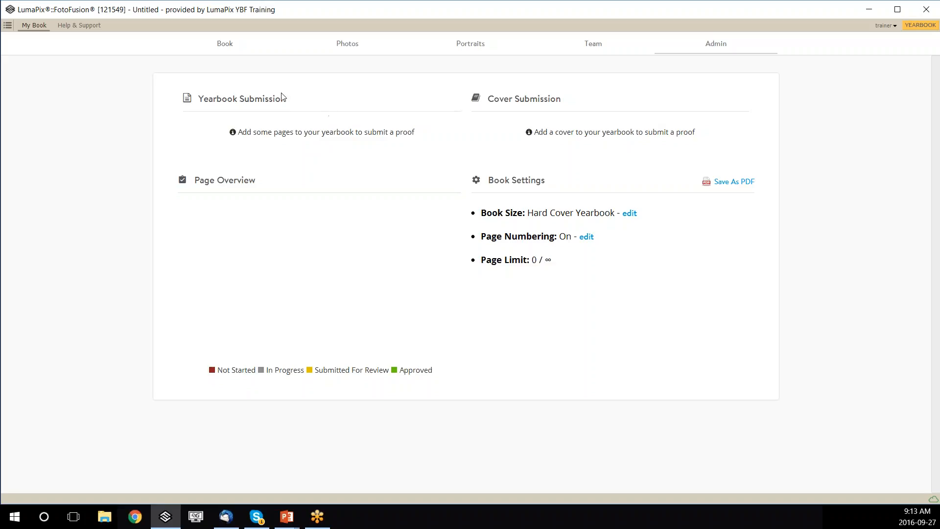
In the Book area, start blank sections titled Inside Cover and Admin Gretting.
{"action": "left_click", "coordinate": [226, 46]}
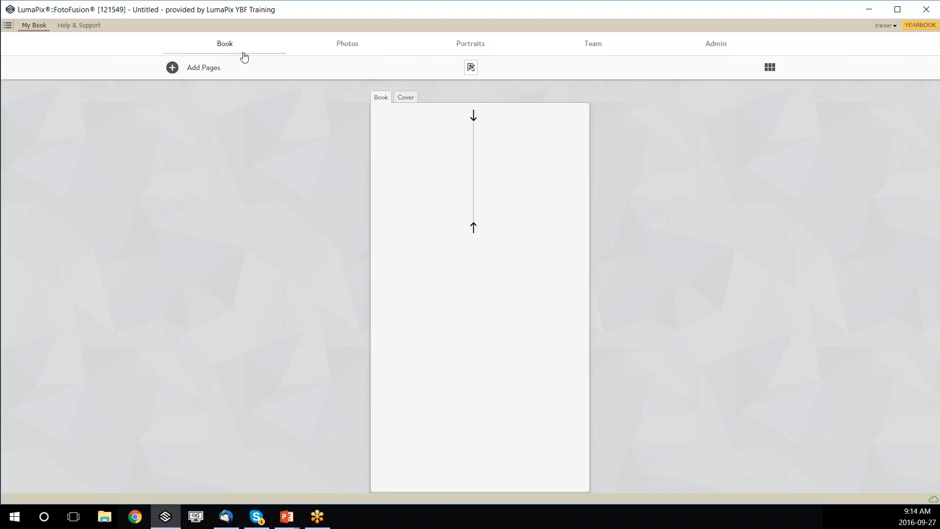
{"action": "left_click", "coordinate": [204, 73]}
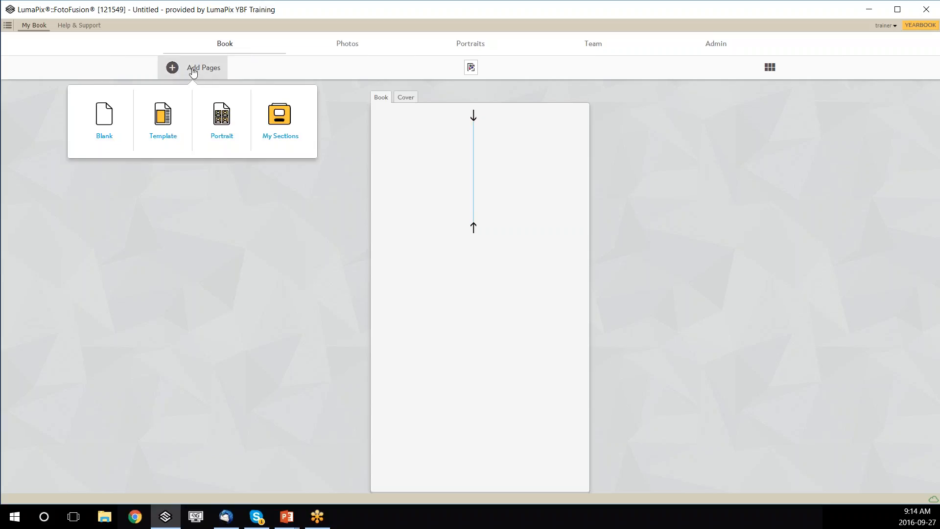
{"action": "left_click", "coordinate": [105, 139]}
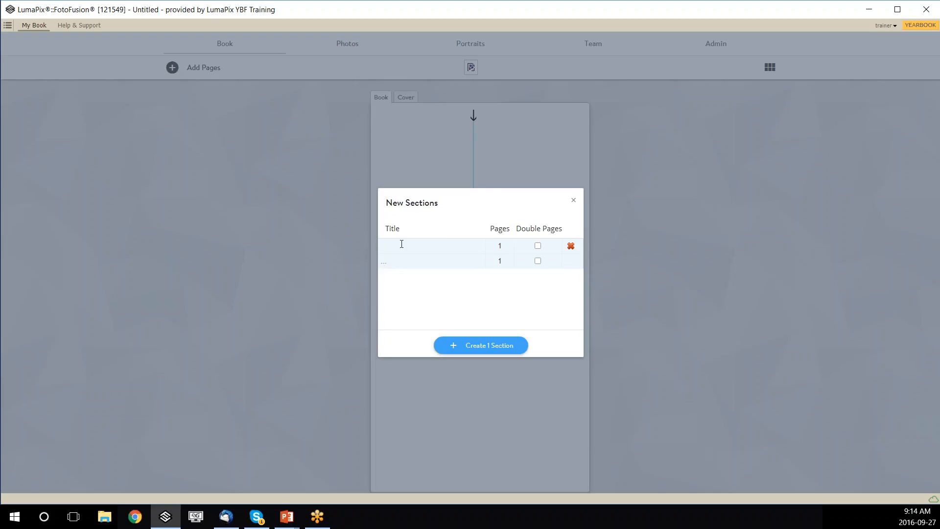
{"action": "type", "text": "Inside Cover"}
{"action": "left_click", "coordinate": [412, 259]}
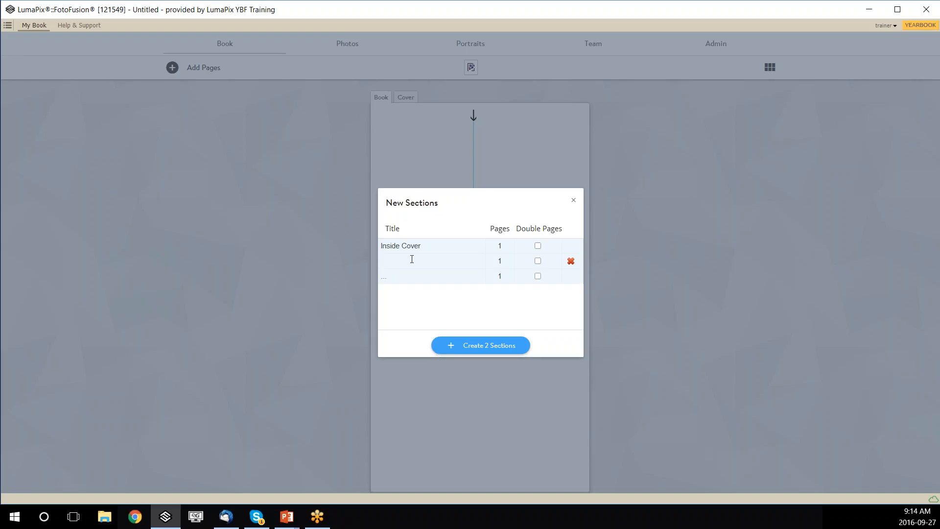
{"action": "type", "text": "Admin Gretting"}
Add 2-page sections School expansion info and Extended Core Program, then create all four sections.
{"action": "key", "text": "Tab"}
{"action": "key", "text": "Tab"}
{"action": "key", "text": "Tab"}
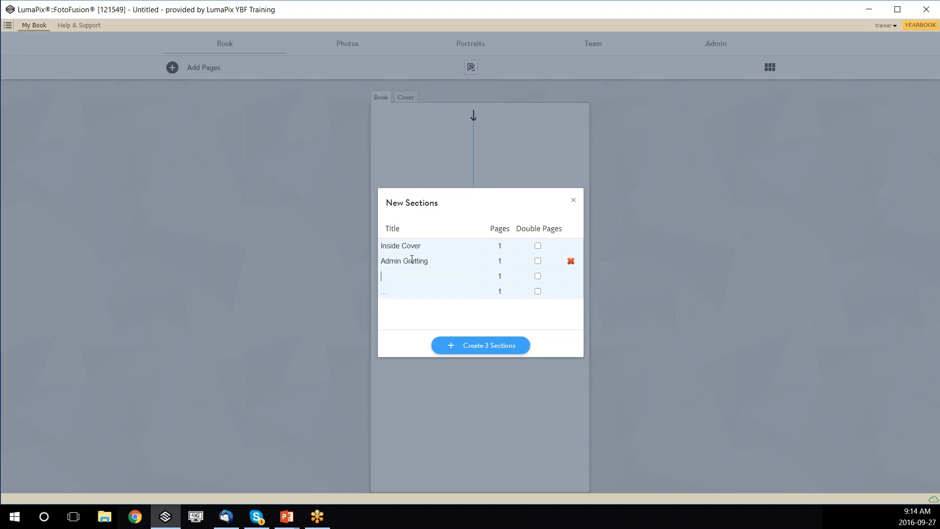
{"action": "type", "text": "School expansion info"}
{"action": "key", "text": "Tab"}
{"action": "type", "text": "2"}
{"action": "key", "text": "Tab"}
{"action": "key", "text": "Tab"}
{"action": "type", "text": "Ex"}
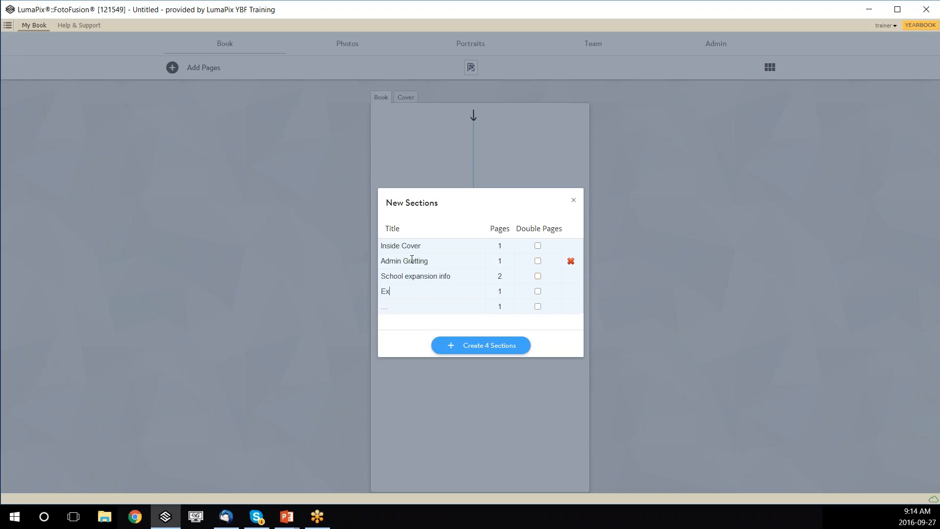
{"action": "type", "text": "tended Core Program"}
{"action": "key", "text": "Tab"}
{"action": "type", "text": "2"}
{"action": "left_click", "coordinate": [485, 351]}
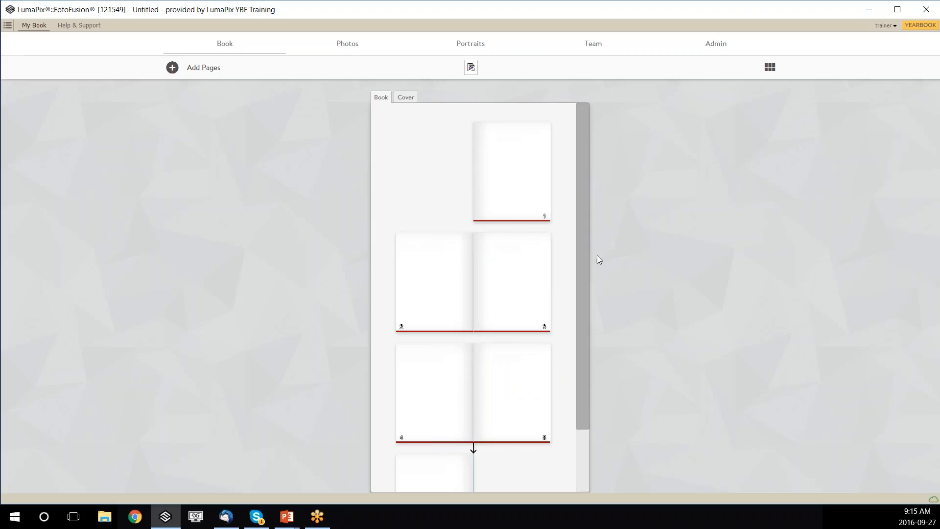
{"action": "scroll", "coordinate": [566, 298], "scroll_direction": "down", "scroll_amount": 3}
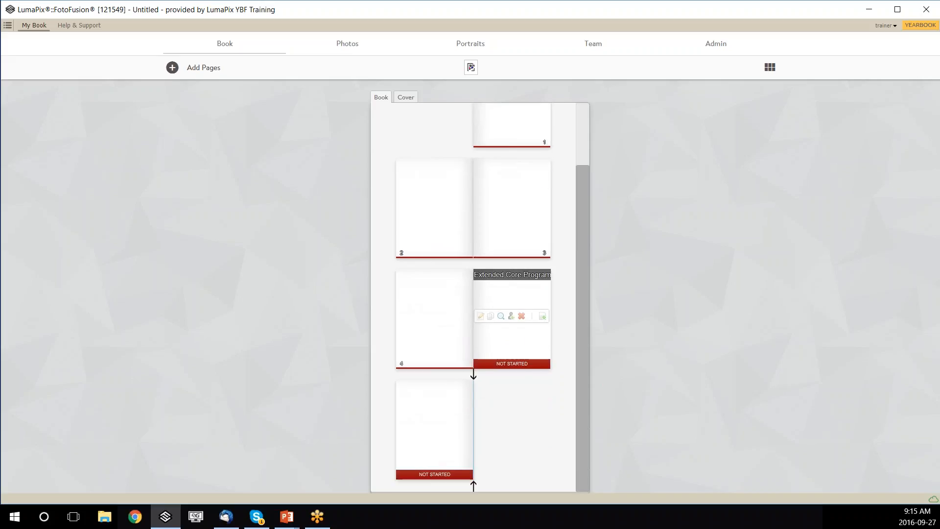
{"action": "scroll", "coordinate": [519, 343], "scroll_direction": "up", "scroll_amount": 3}
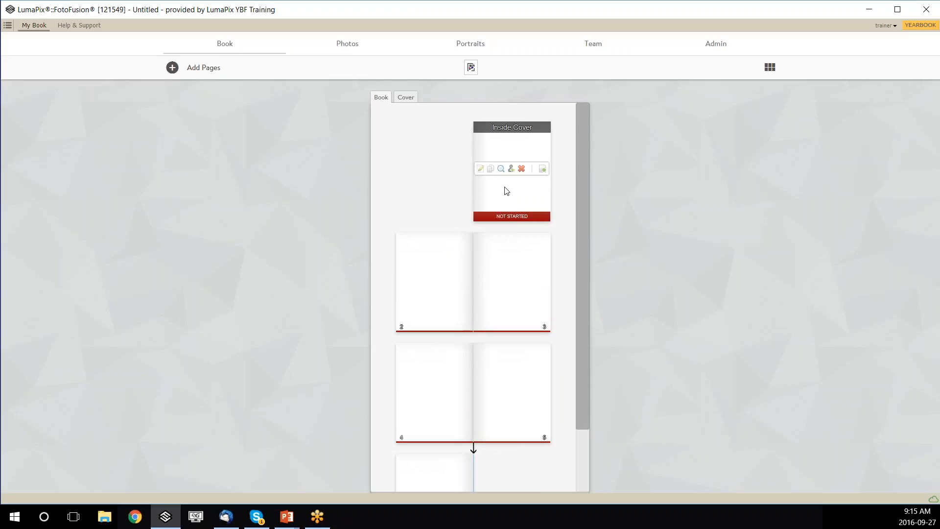
{"action": "mouse_move", "coordinate": [510, 153]}
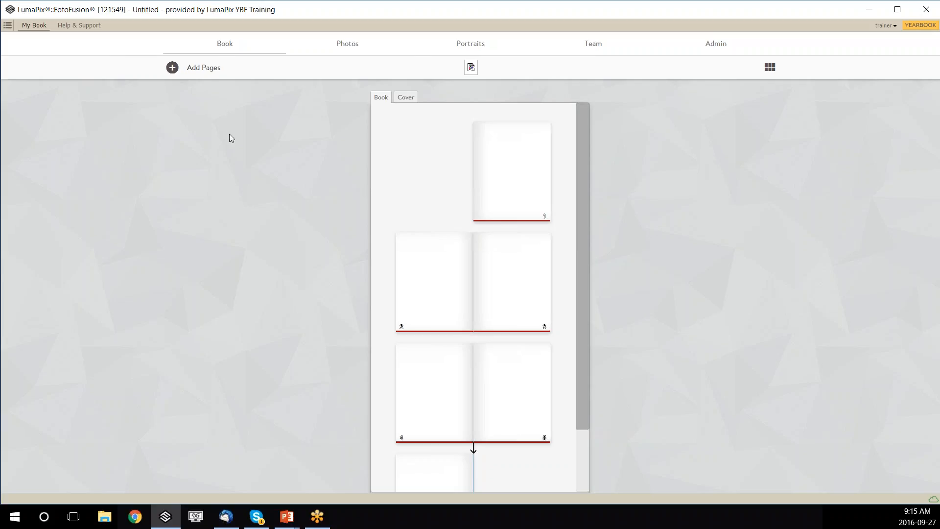
Browse the page templates, checking Basic Templates and the Complete Yearbooks Designer Magazine set.
{"action": "left_click", "coordinate": [203, 73]}
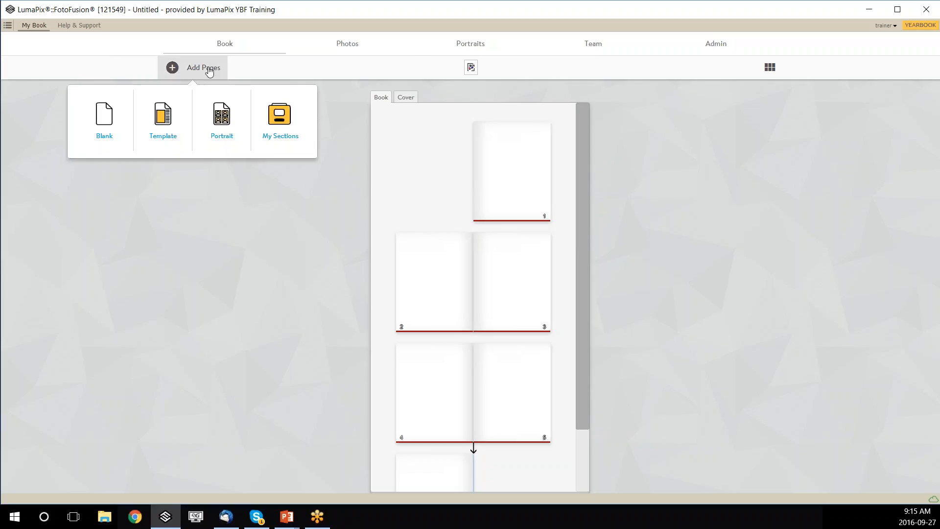
{"action": "left_click", "coordinate": [163, 122]}
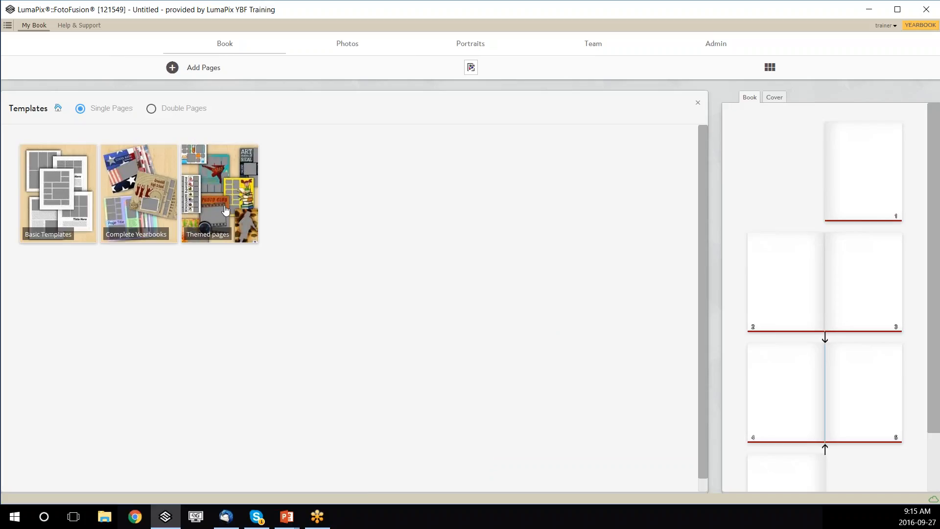
{"action": "left_click", "coordinate": [65, 206]}
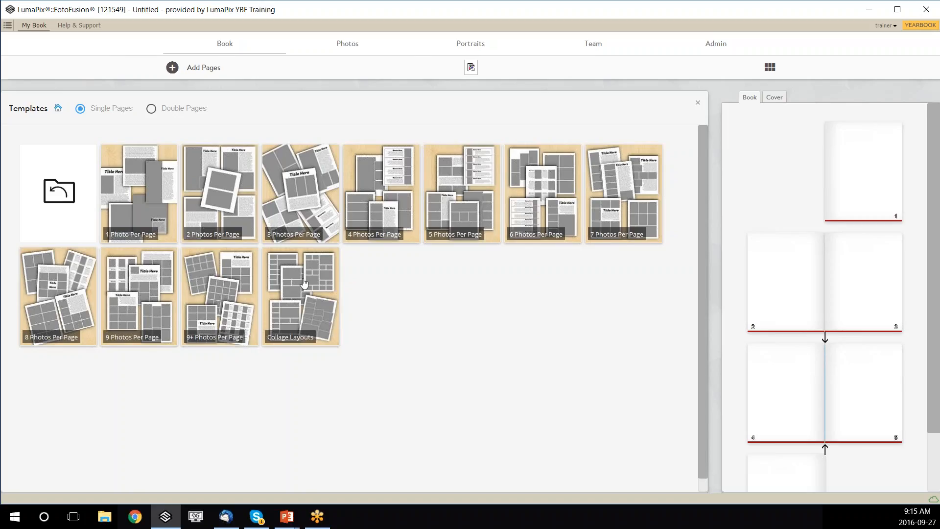
{"action": "left_click", "coordinate": [62, 193]}
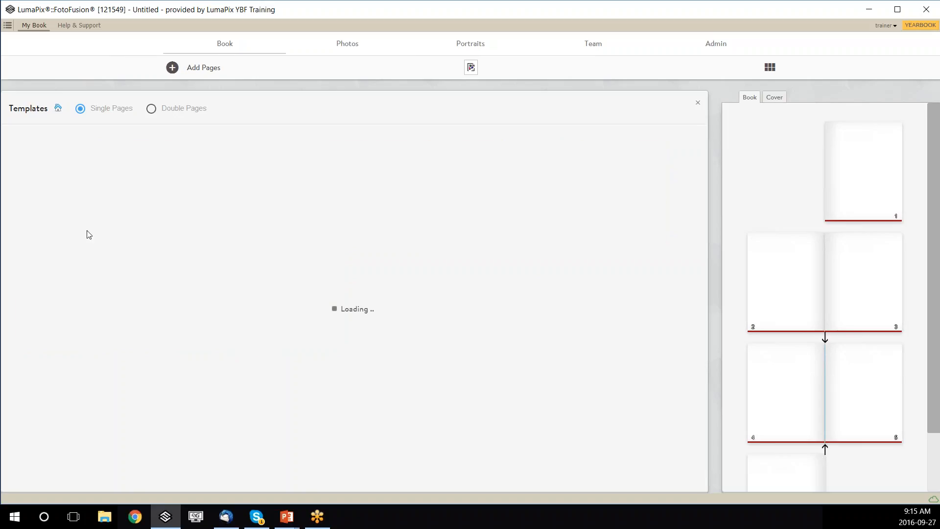
{"action": "left_click", "coordinate": [145, 193]}
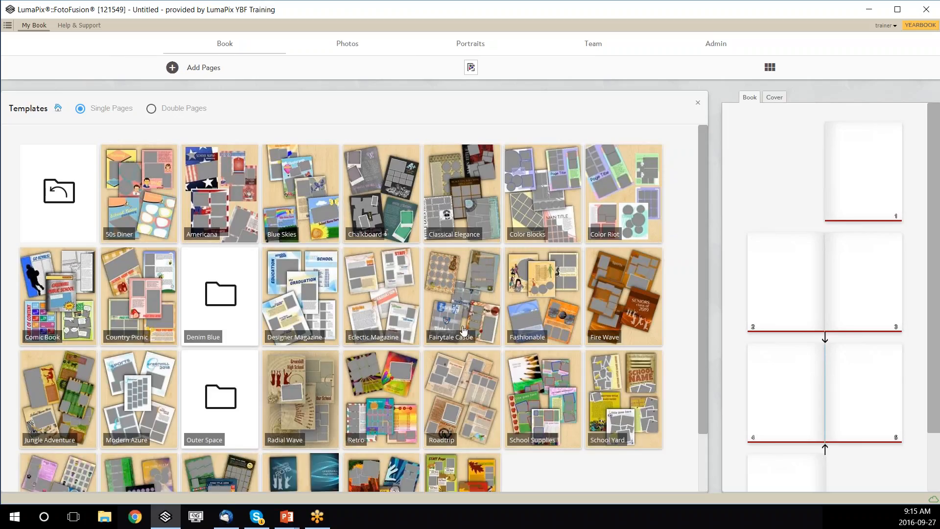
{"action": "scroll", "coordinate": [500, 338], "scroll_direction": "down", "scroll_amount": 1}
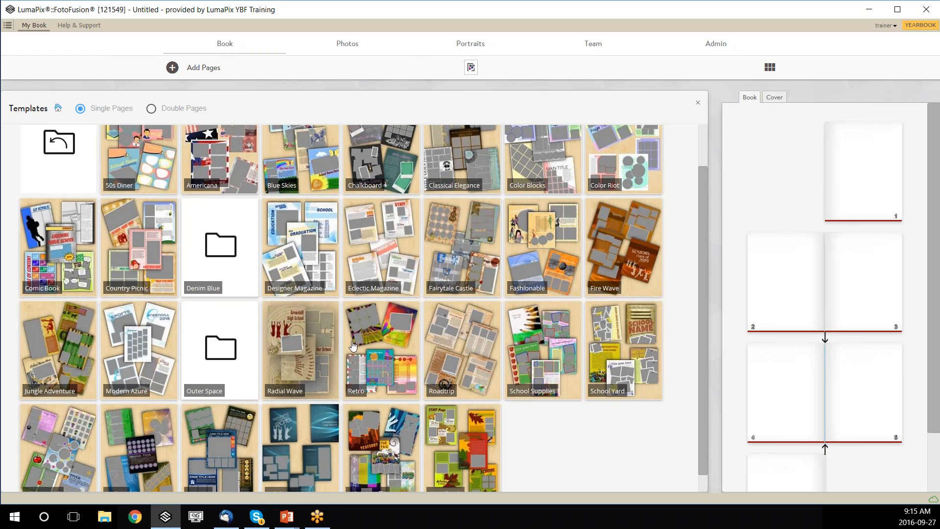
{"action": "left_click", "coordinate": [317, 270]}
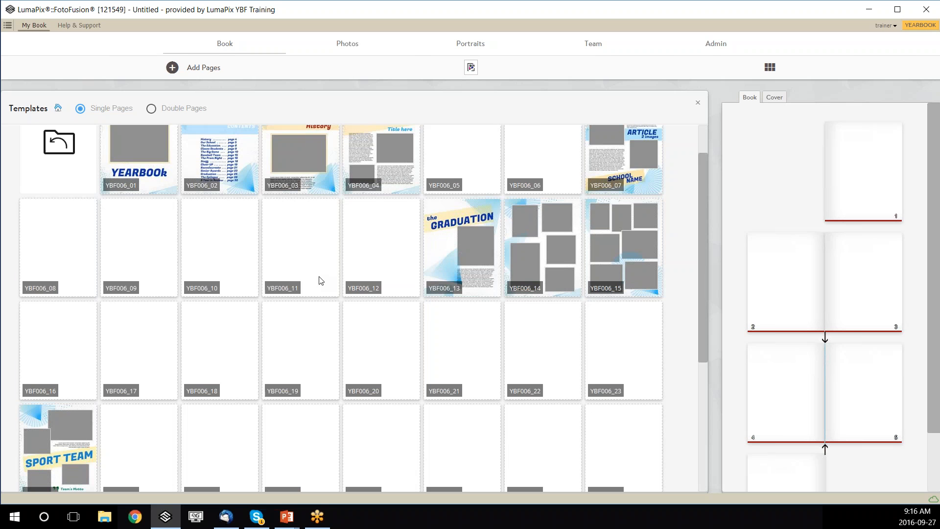
{"action": "left_click", "coordinate": [382, 244]}
{"action": "scroll", "coordinate": [382, 245], "scroll_direction": "up", "scroll_amount": 1}
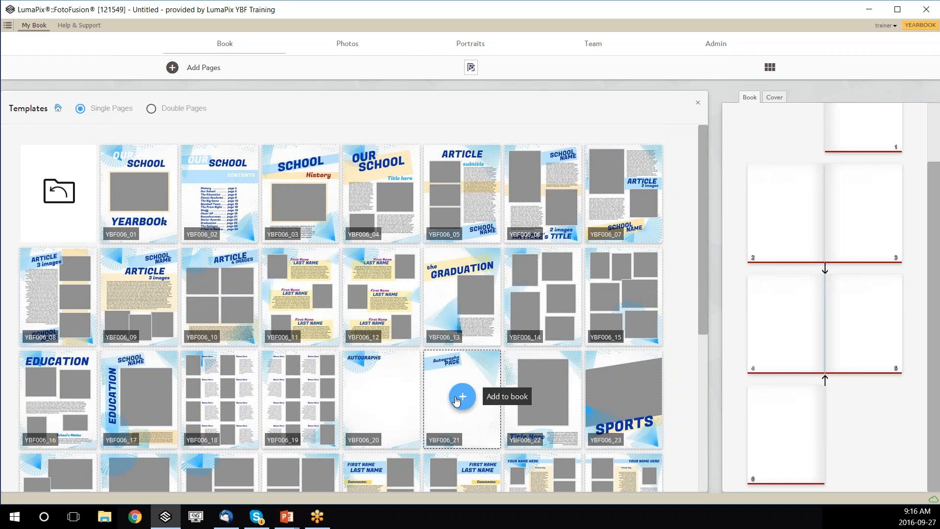
{"action": "scroll", "coordinate": [455, 401], "scroll_direction": "down", "scroll_amount": 2}
{"action": "scroll", "coordinate": [380, 398], "scroll_direction": "up", "scroll_amount": 2}
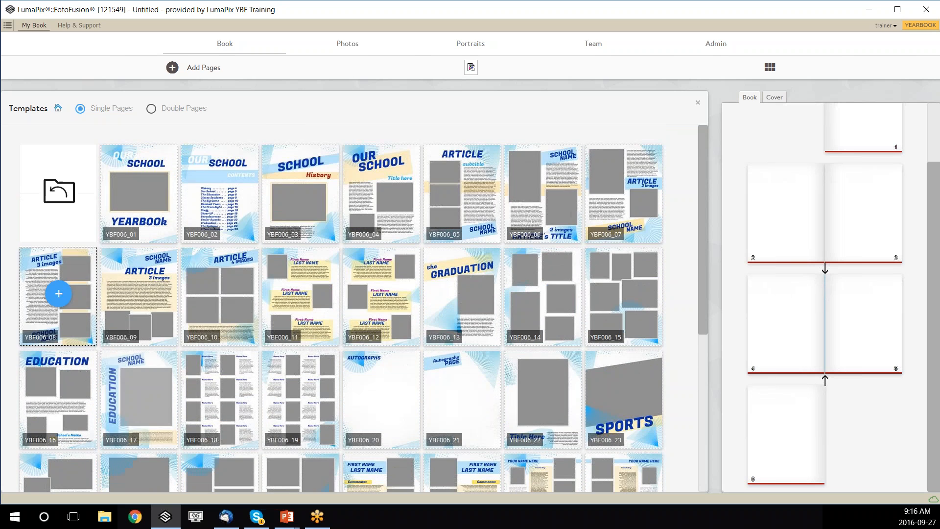
{"action": "left_click", "coordinate": [58, 193]}
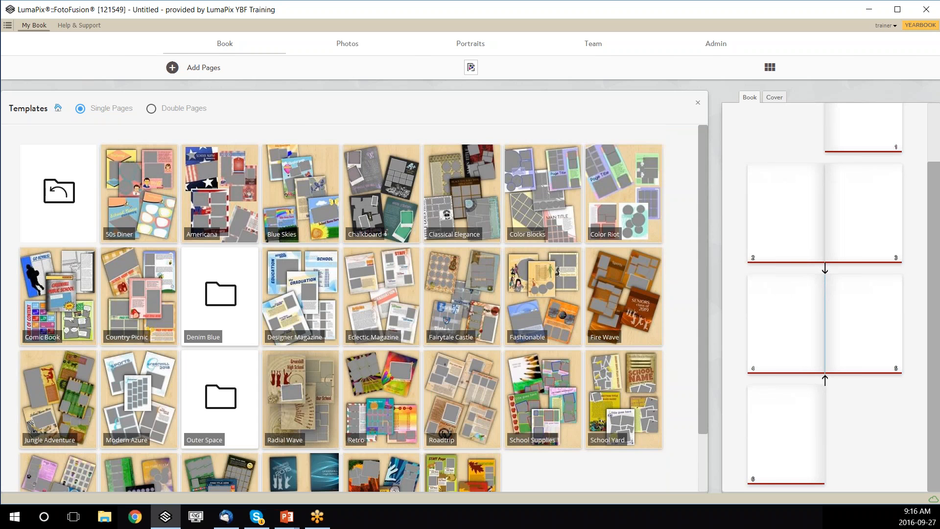
Add the TidalWave 005 template to the book as page 5.
{"action": "left_click", "coordinate": [299, 468]}
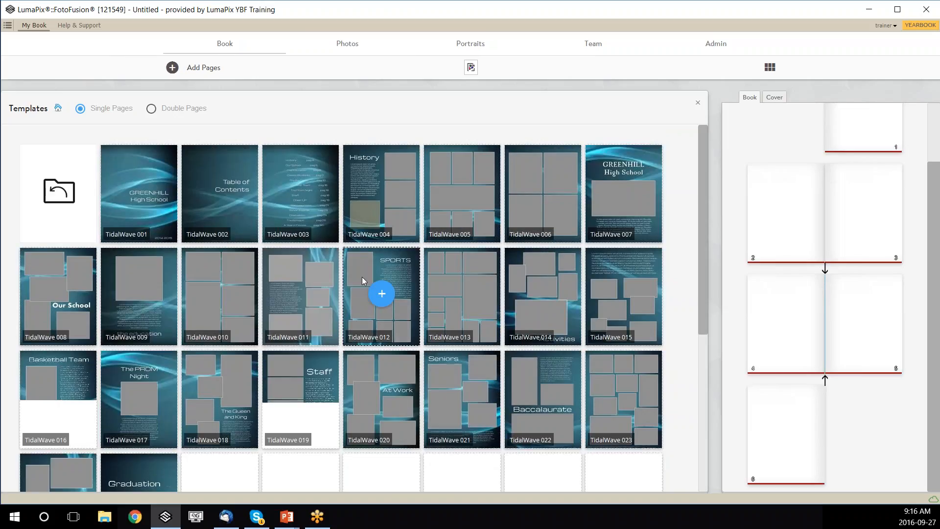
{"action": "mouse_move", "coordinate": [459, 196]}
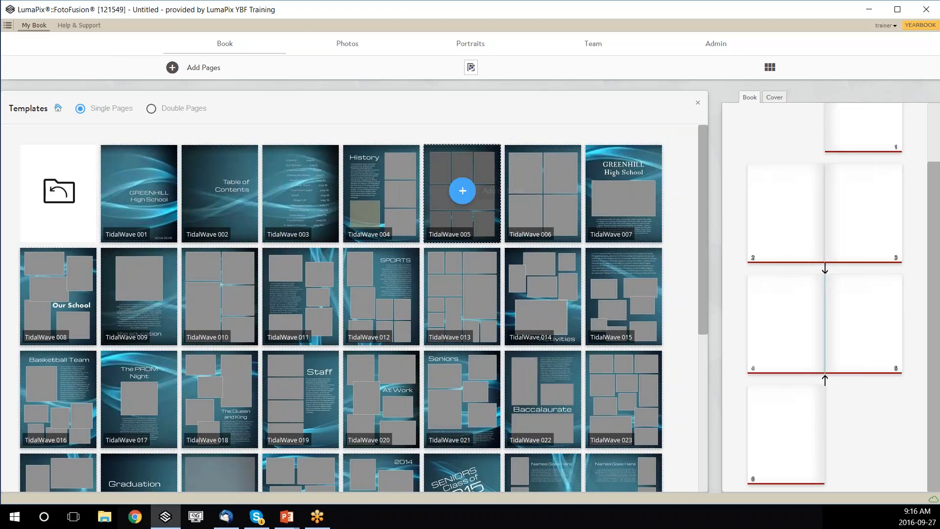
{"action": "left_click", "coordinate": [459, 196]}
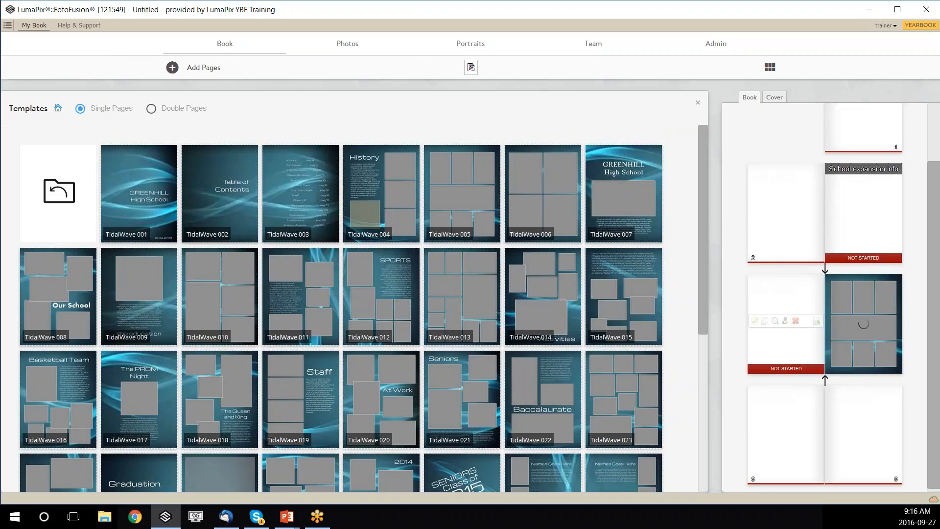
Add the Seasons Winter 001 template from Themed pages > Seasons as page 6.
{"action": "left_click", "coordinate": [79, 230]}
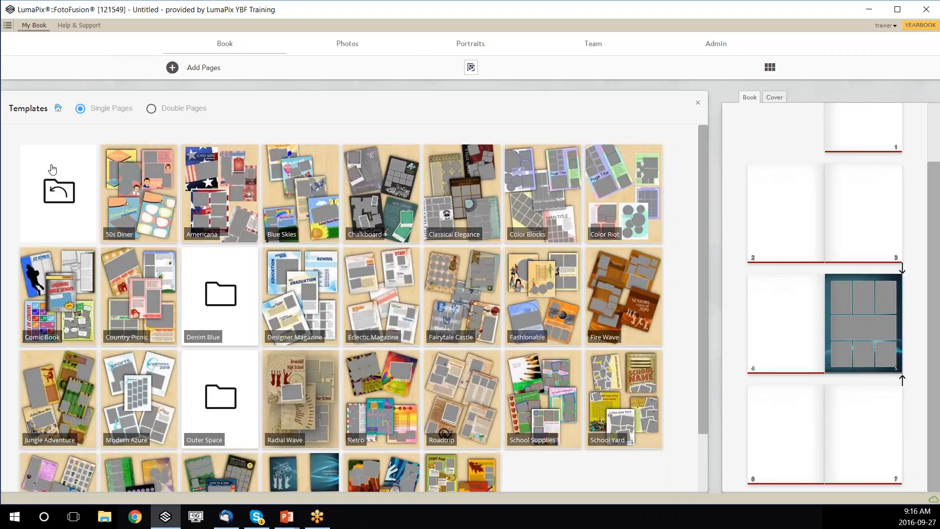
{"action": "left_click", "coordinate": [52, 169]}
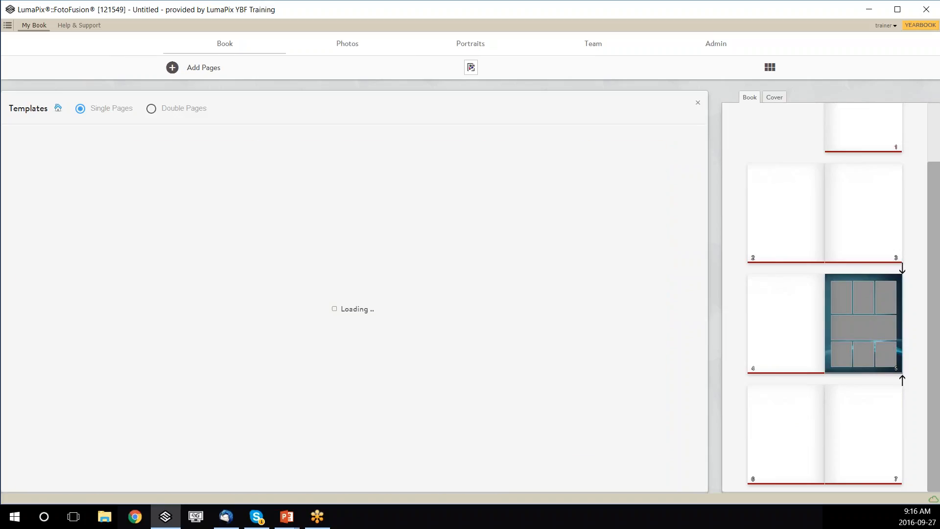
{"action": "left_click", "coordinate": [230, 201]}
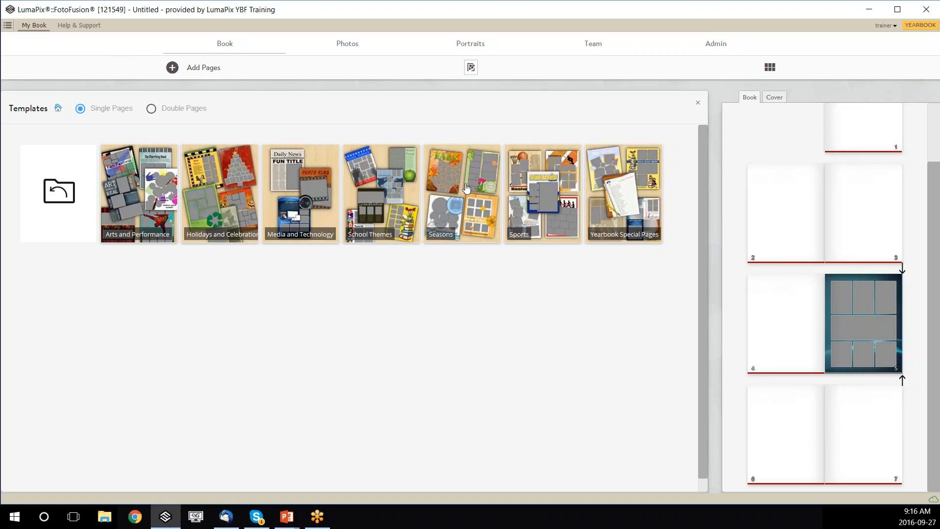
{"action": "left_click", "coordinate": [461, 200]}
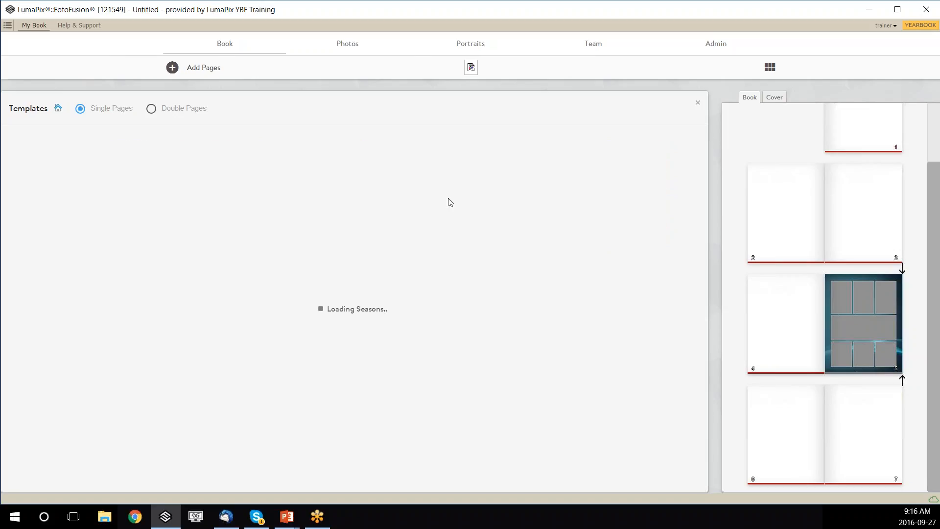
{"action": "mouse_move", "coordinate": [303, 196]}
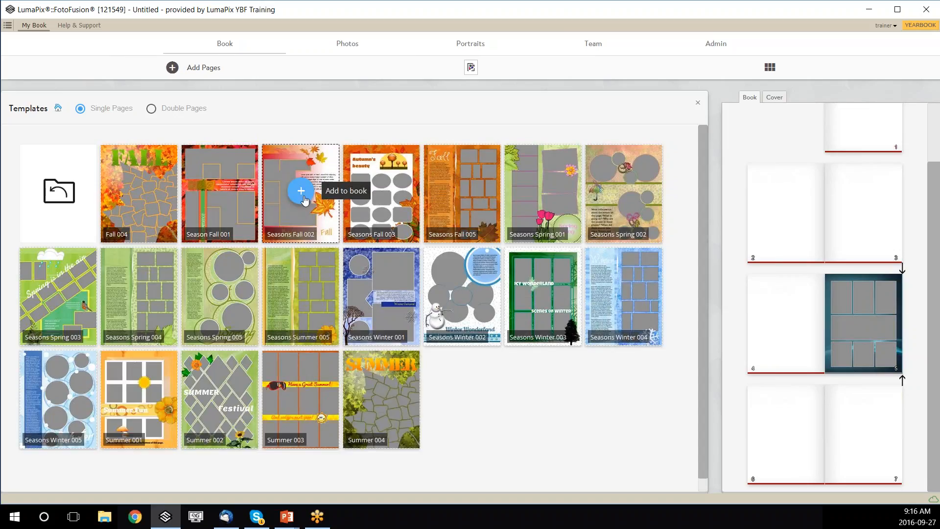
{"action": "left_click", "coordinate": [384, 296]}
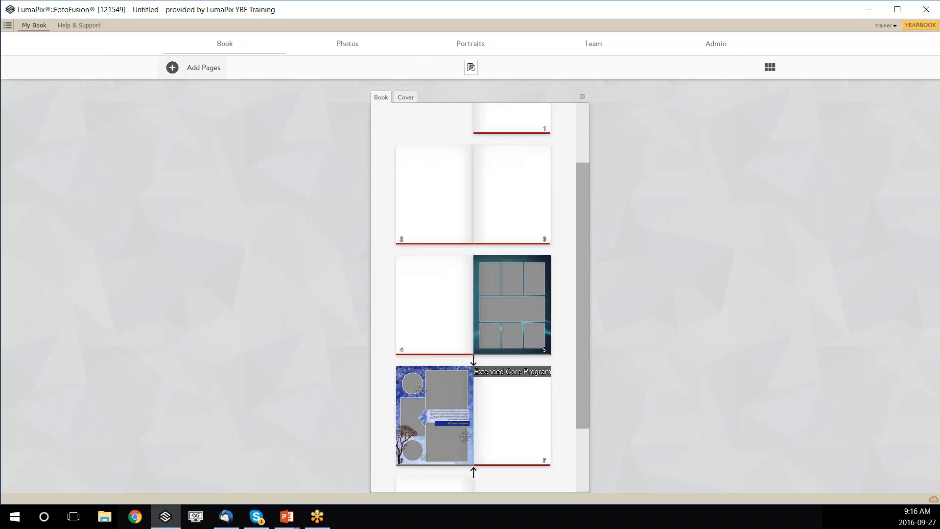
{"action": "left_click", "coordinate": [181, 68]}
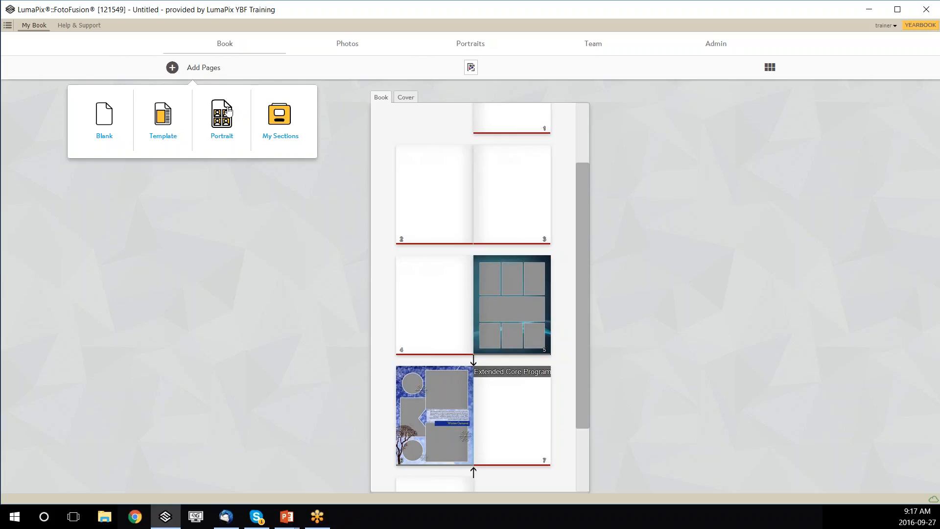
{"action": "left_click", "coordinate": [279, 120]}
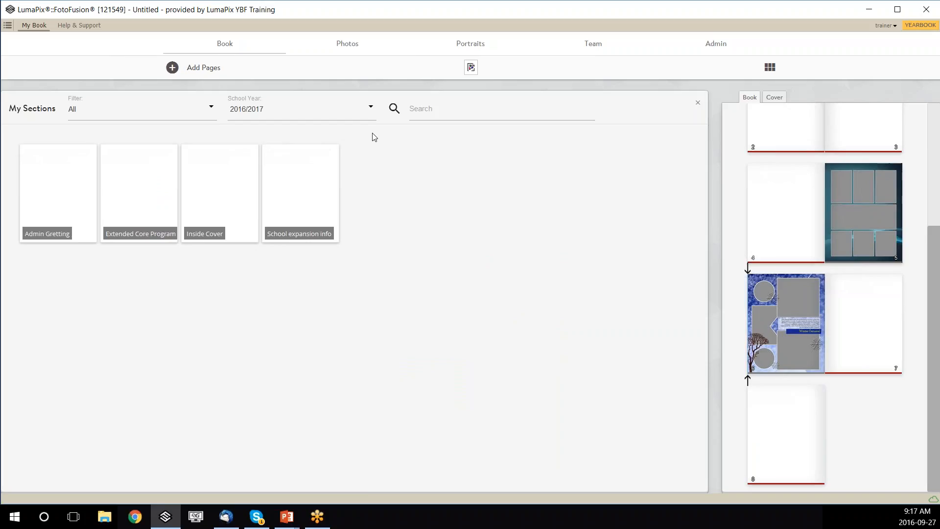
{"action": "left_click", "coordinate": [273, 114]}
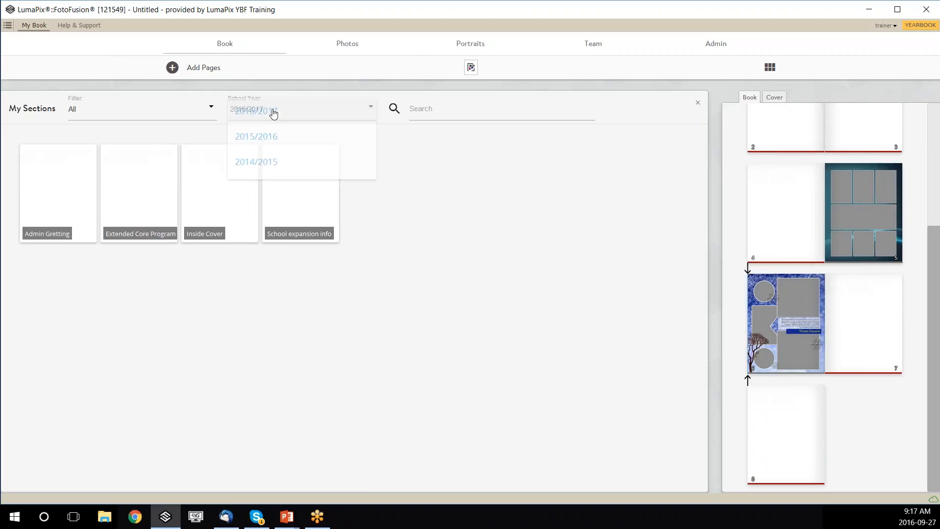
{"action": "left_click", "coordinate": [260, 140]}
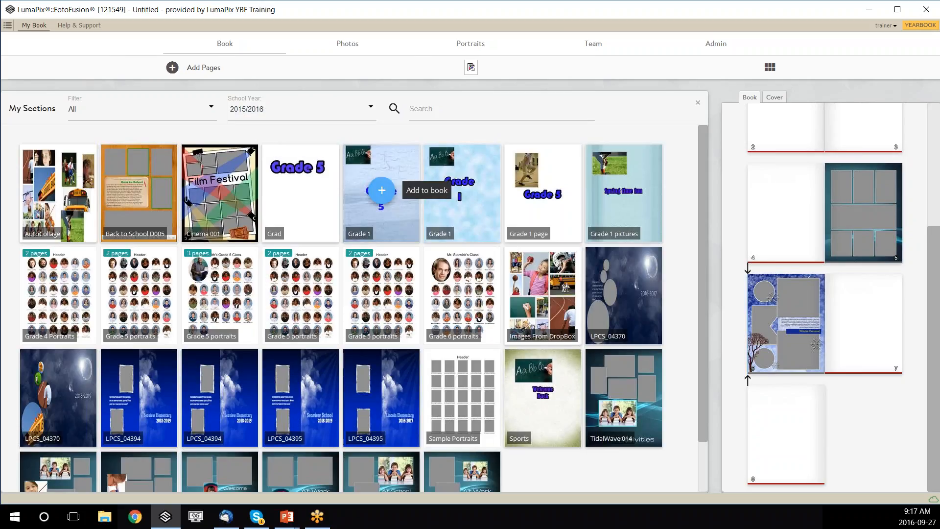
{"action": "left_click", "coordinate": [363, 115]}
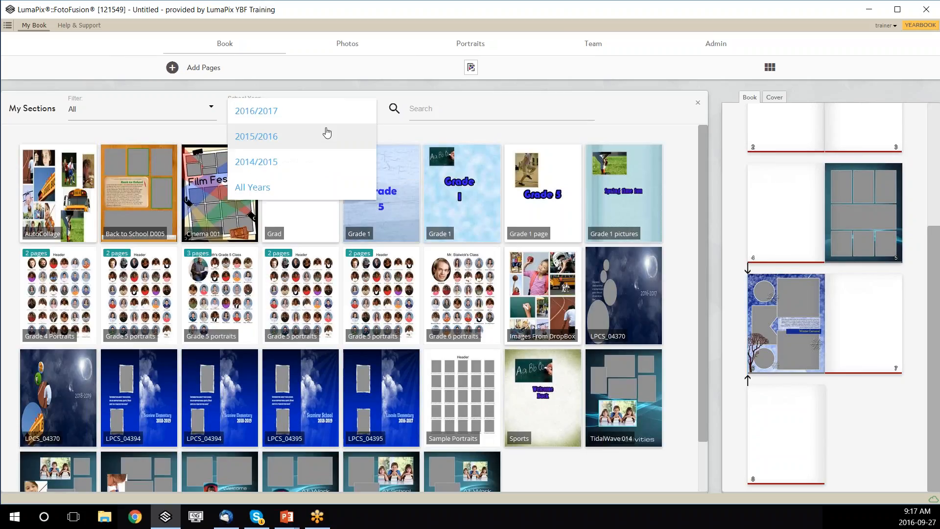
{"action": "left_click", "coordinate": [321, 119]}
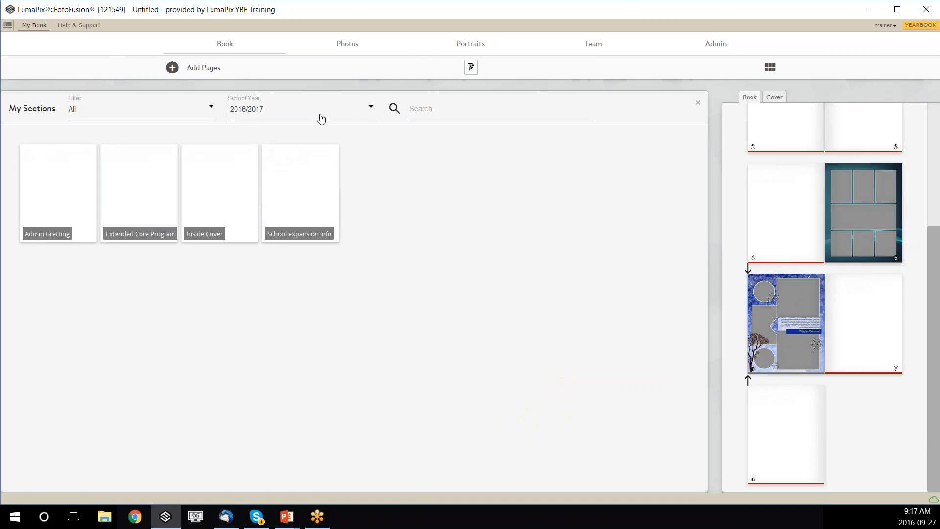
{"action": "left_click", "coordinate": [697, 103]}
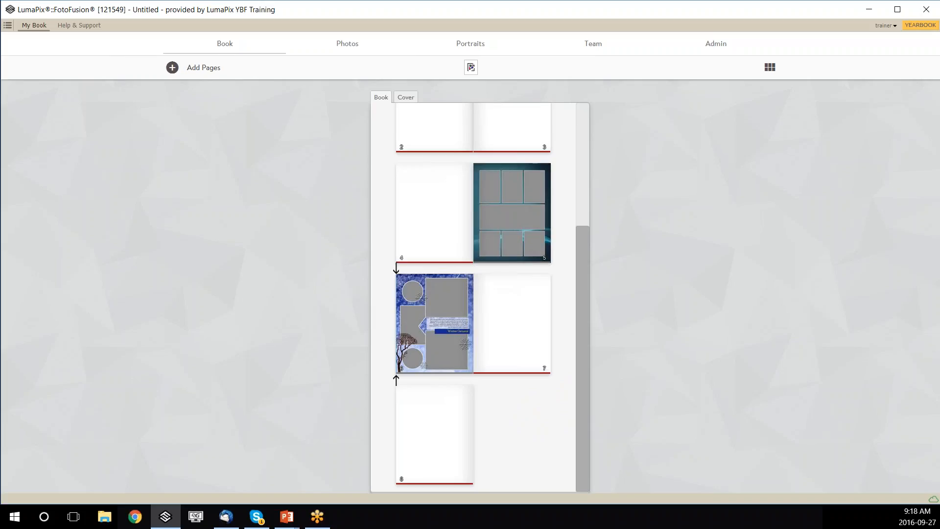
{"action": "scroll", "coordinate": [489, 211], "scroll_direction": "up", "scroll_amount": 5}
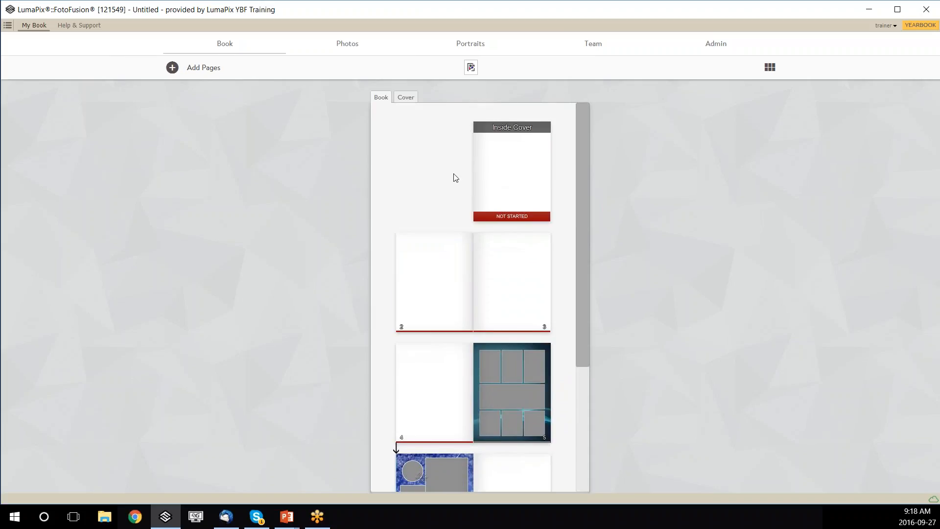
{"action": "mouse_move", "coordinate": [502, 291]}
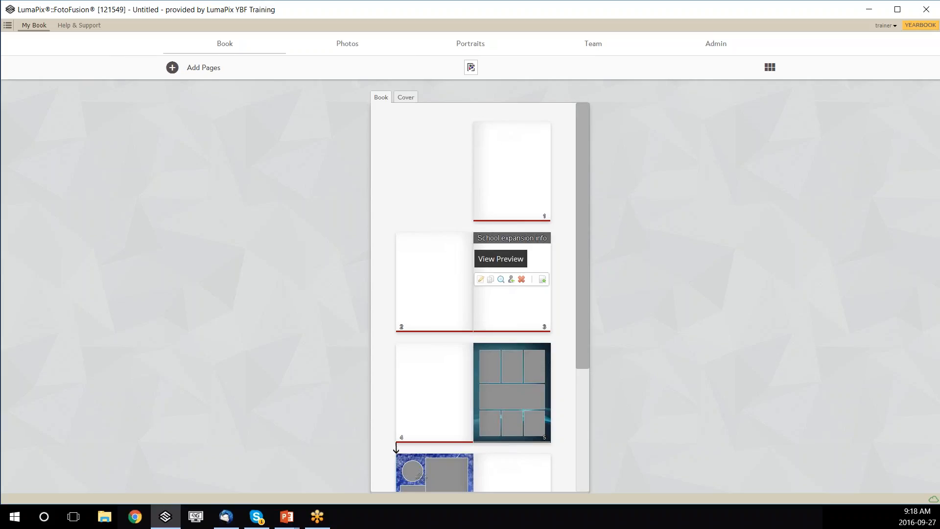
Assign page 3 (School expansion info) to the editor and save the assignment.
{"action": "left_click", "coordinate": [511, 280]}
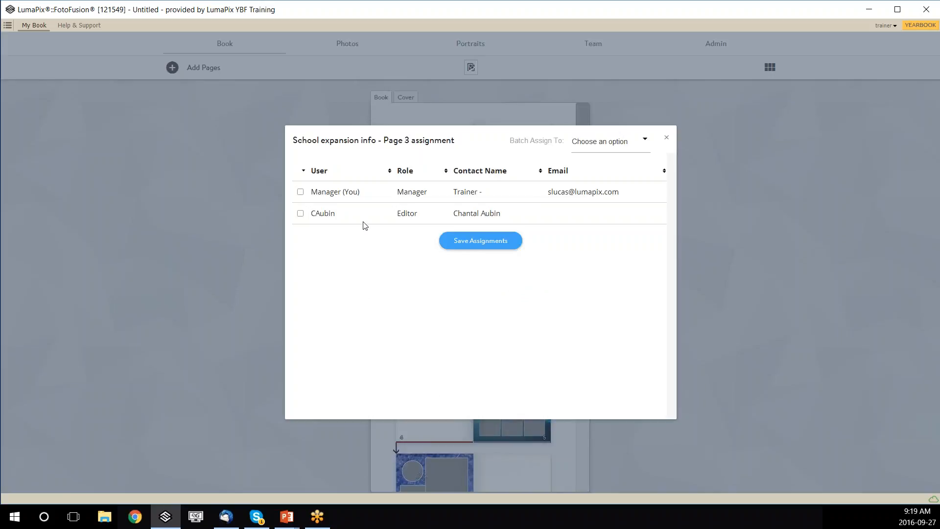
{"action": "left_click", "coordinate": [300, 213]}
{"action": "left_click", "coordinate": [480, 243]}
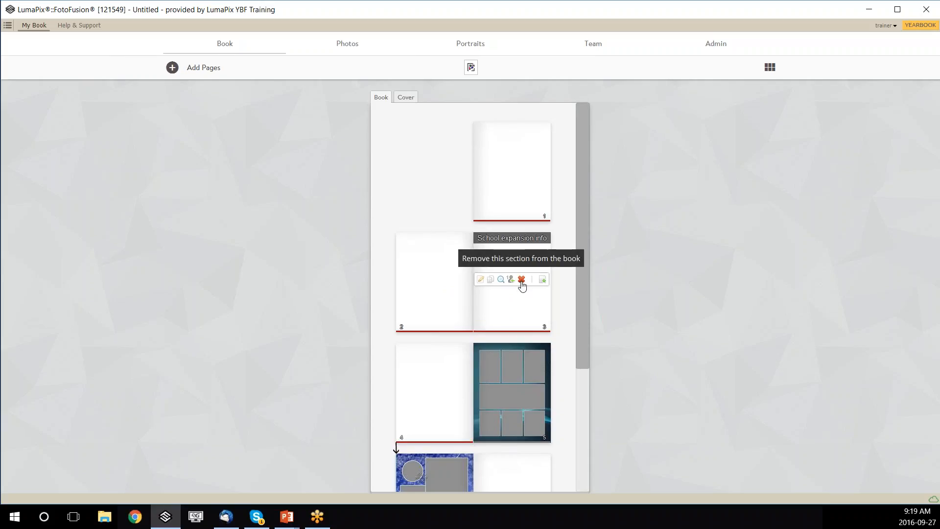
Remove pages 3–4 (School expansion info), then briefly check the My Sections library.
{"action": "left_click", "coordinate": [521, 282]}
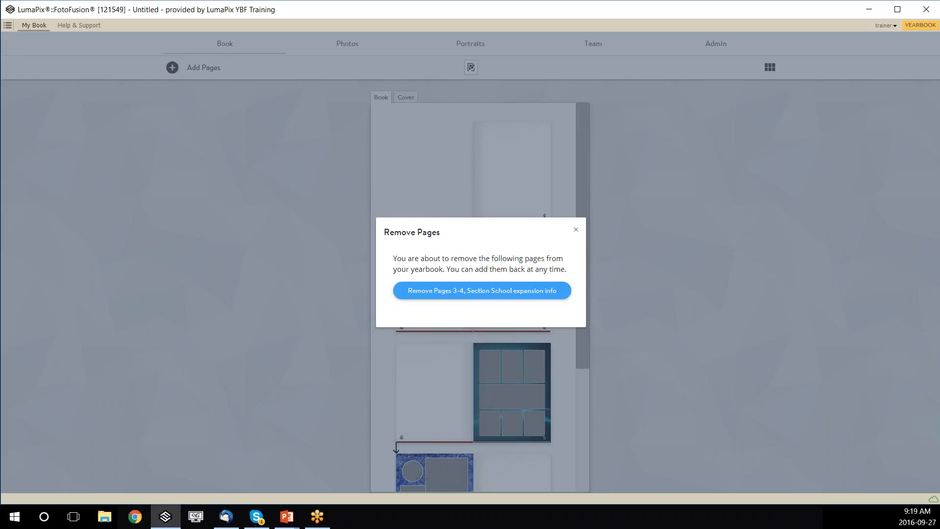
{"action": "left_click", "coordinate": [474, 292]}
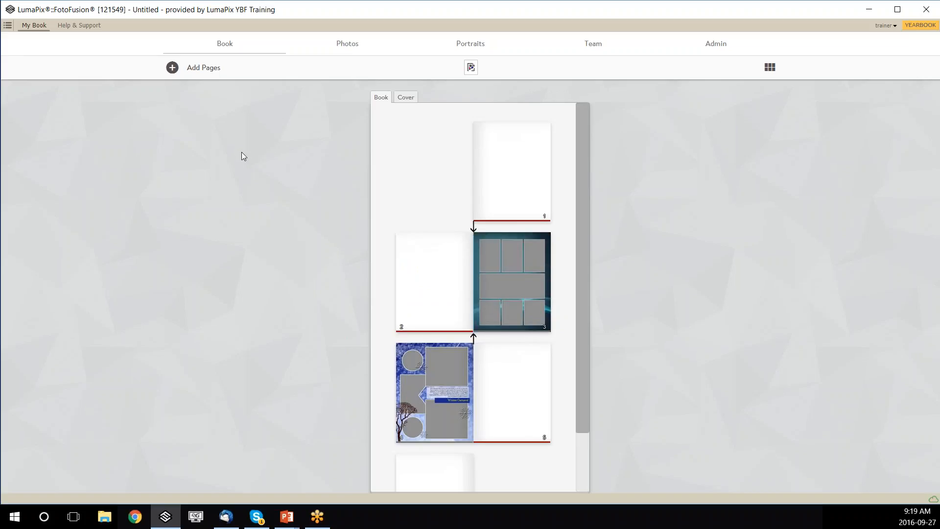
{"action": "left_click", "coordinate": [186, 67]}
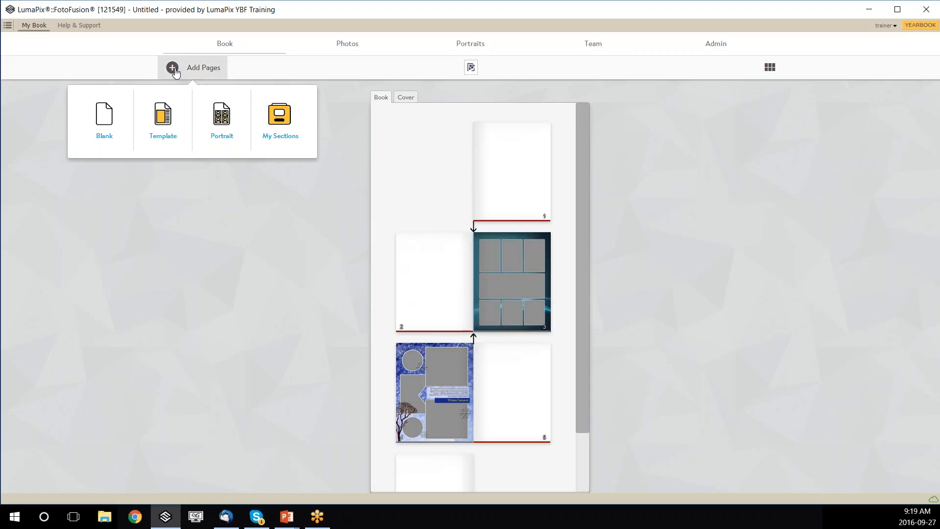
{"action": "left_click", "coordinate": [277, 120]}
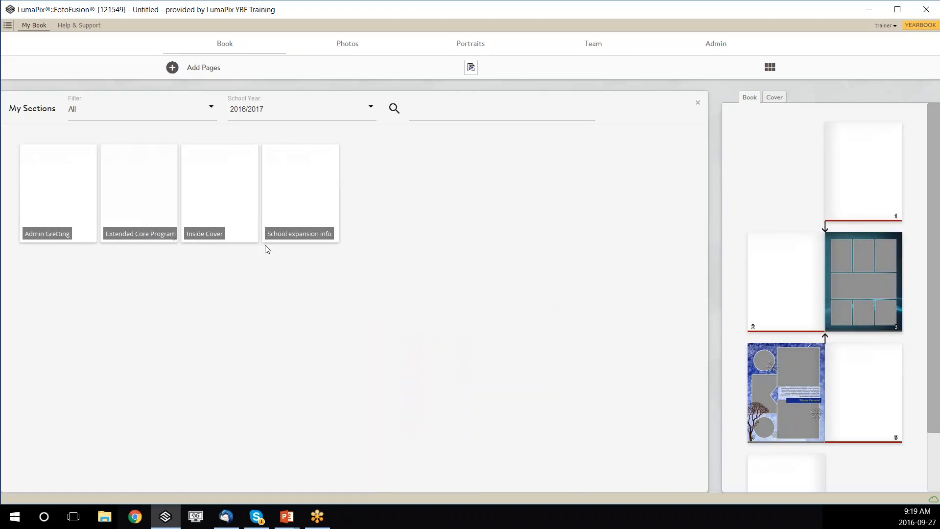
{"action": "mouse_move", "coordinate": [293, 210]}
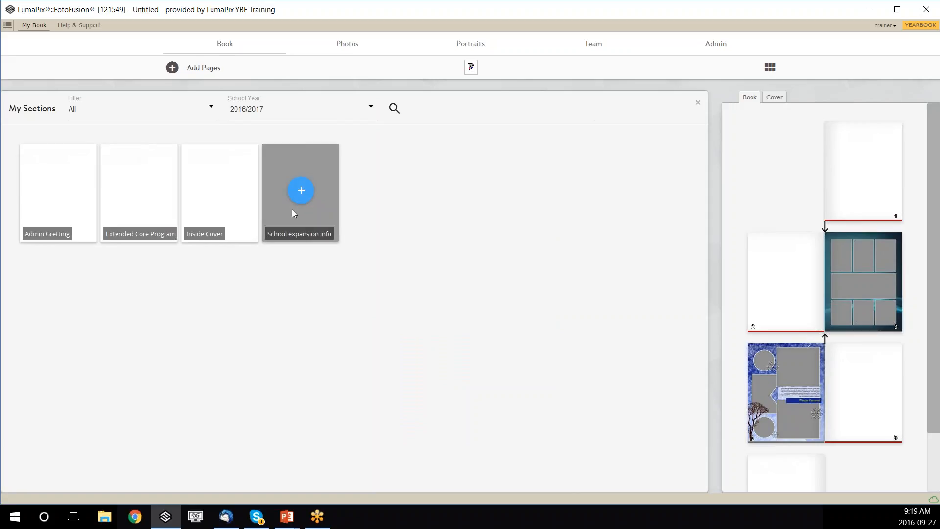
{"action": "left_click", "coordinate": [697, 102]}
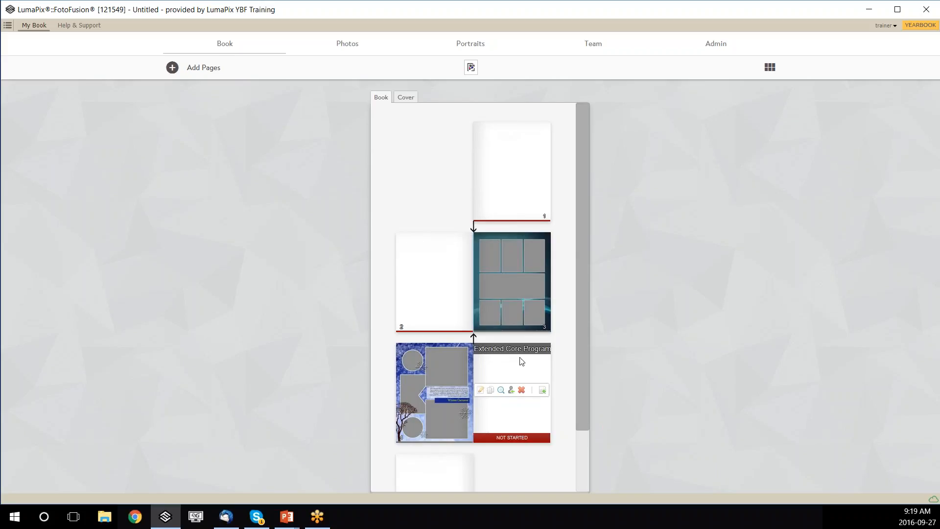
{"action": "mouse_move", "coordinate": [541, 280]}
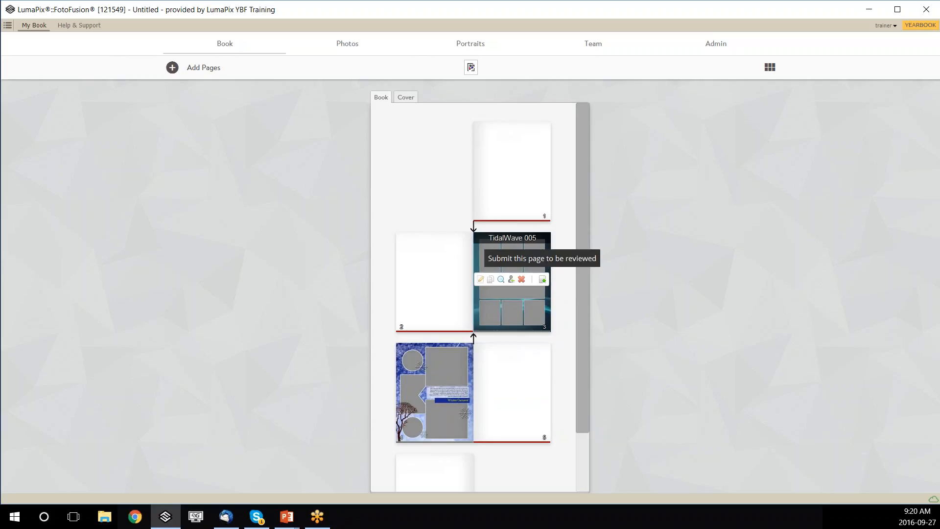
Submit the TidalWave 005 page 3 for review, then unapprove it back to In Progress.
{"action": "left_click", "coordinate": [543, 280]}
{"action": "left_click", "coordinate": [543, 285]}
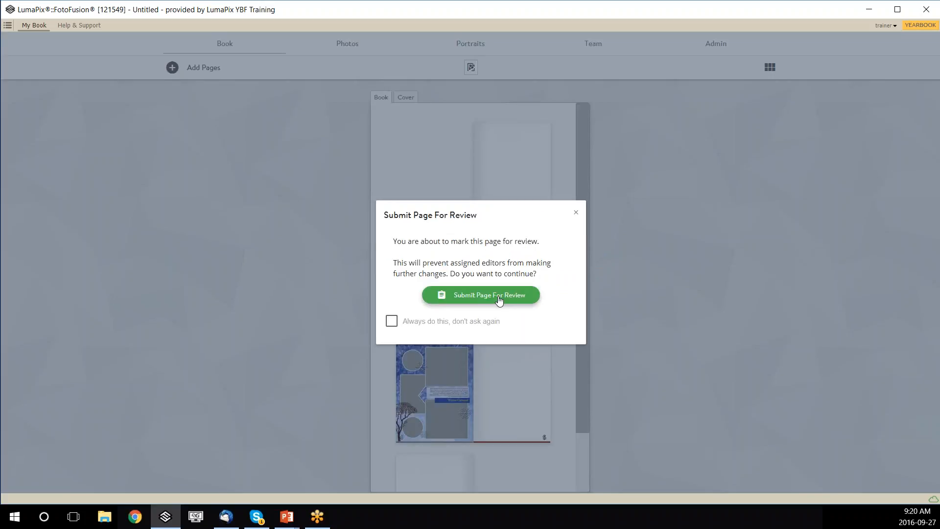
{"action": "left_click", "coordinate": [523, 298]}
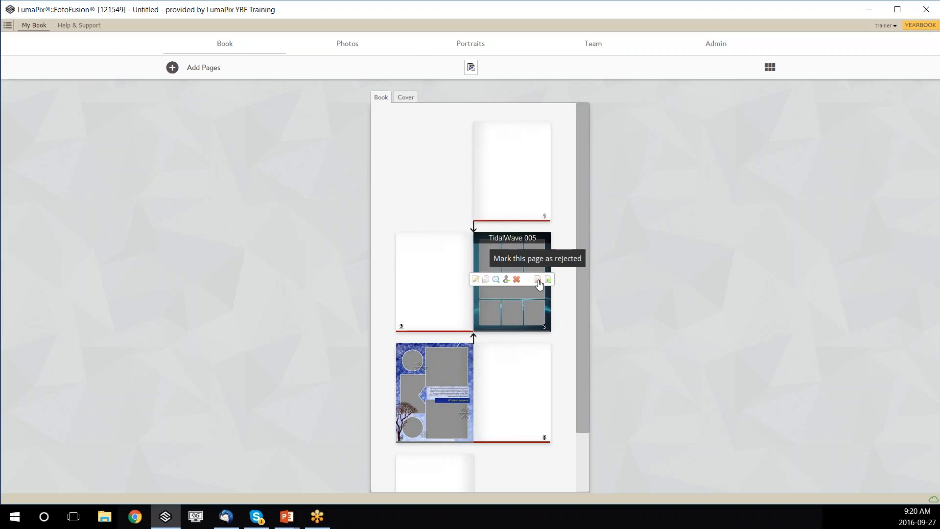
{"action": "left_click", "coordinate": [538, 283]}
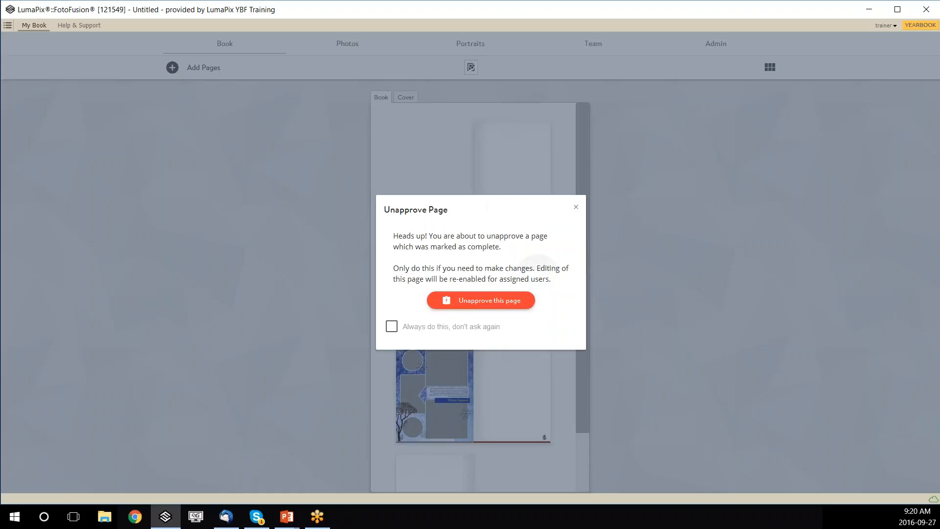
{"action": "left_click", "coordinate": [506, 304]}
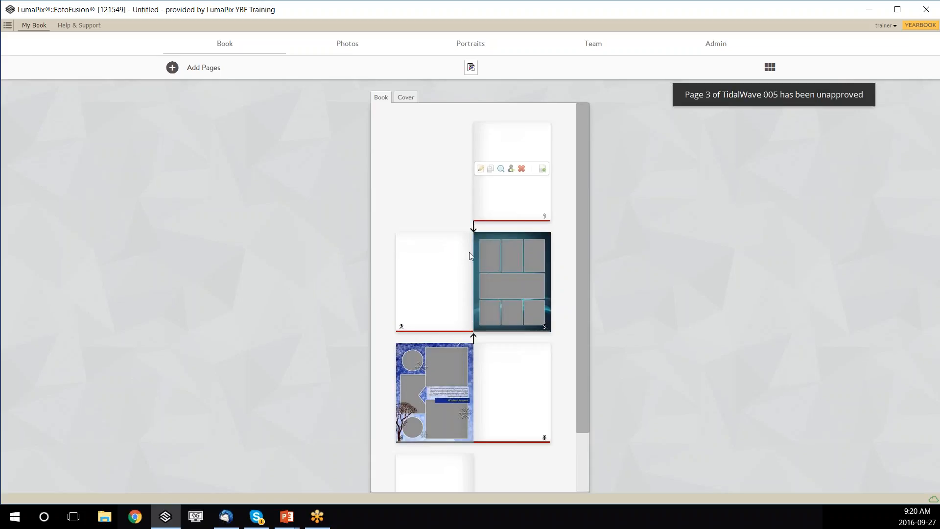
Reorder pages so Extended Core Program is pages 2–3, Seasons Winter 5, TidalWave 6.
{"action": "scroll", "coordinate": [493, 316], "scroll_direction": "down", "scroll_amount": 2}
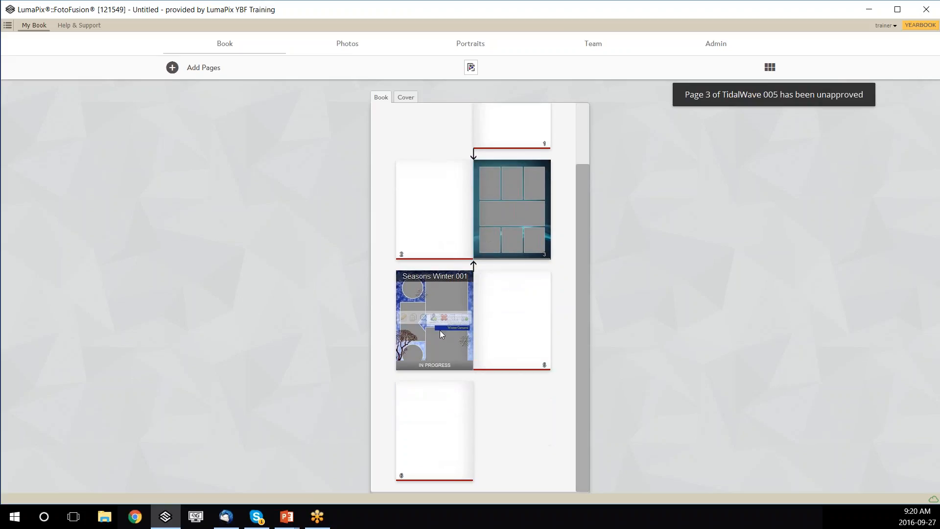
{"action": "left_click_drag", "start_coordinate": [437, 341], "coordinate": [394, 219]}
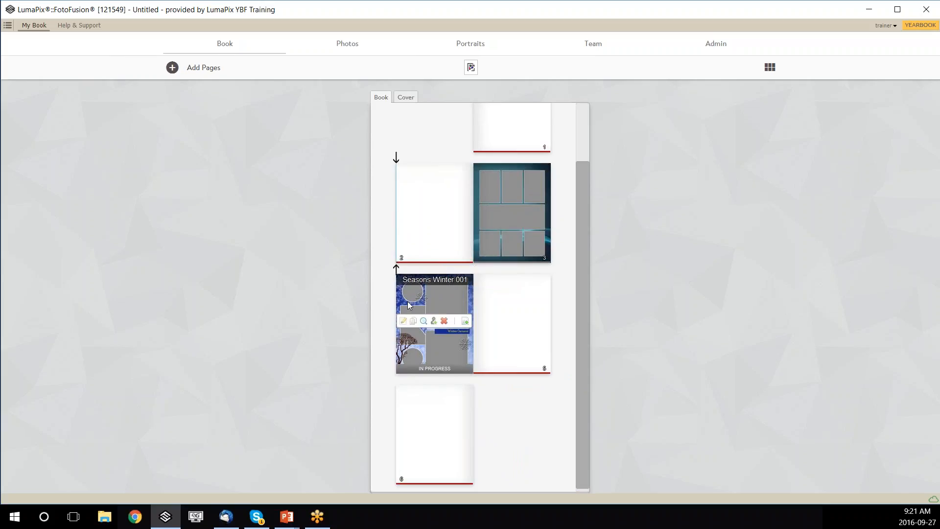
{"action": "left_click_drag", "start_coordinate": [393, 218], "coordinate": [393, 218]}
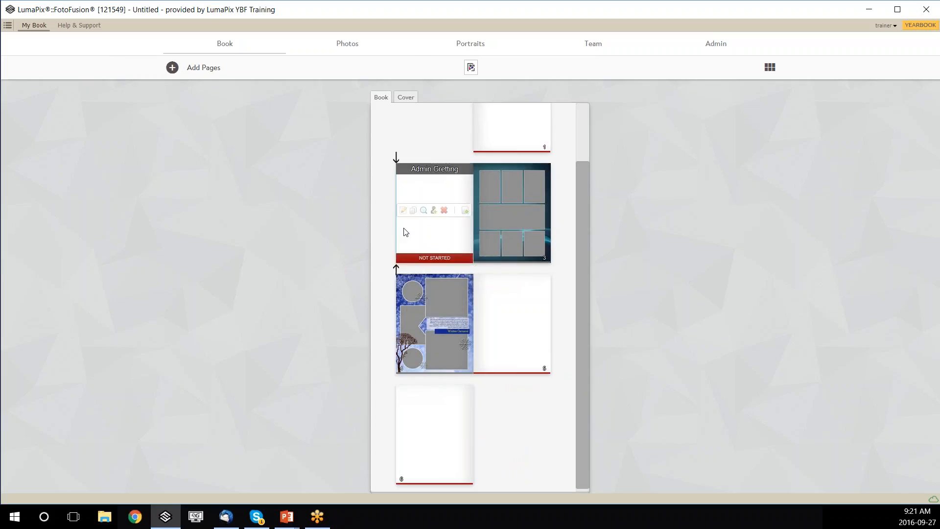
{"action": "left_click_drag", "start_coordinate": [424, 358], "coordinate": [474, 208]}
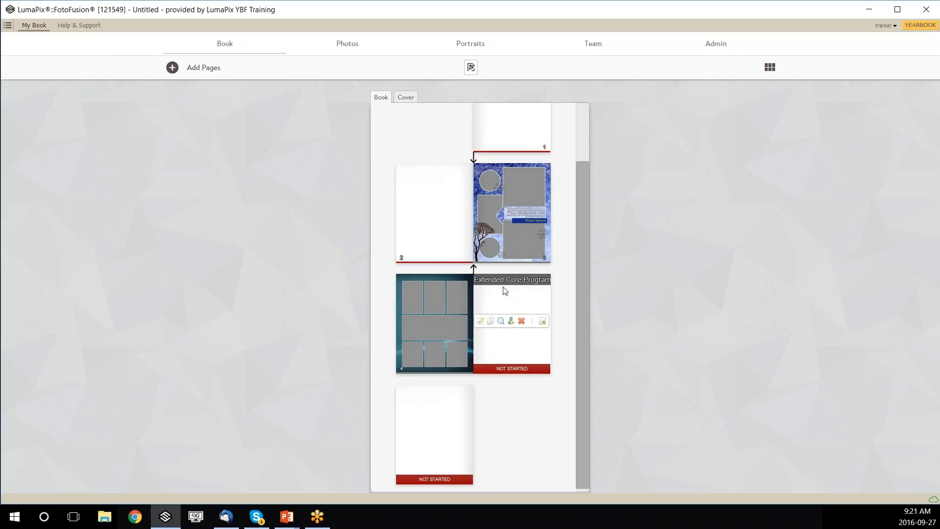
{"action": "mouse_move", "coordinate": [495, 242]}
{"action": "left_mouse_down"}
{"action": "mouse_move", "coordinate": [469, 345]}
{"action": "mouse_move", "coordinate": [479, 381]}
{"action": "mouse_move", "coordinate": [466, 417]}
{"action": "mouse_move", "coordinate": [398, 425]}
{"action": "mouse_move", "coordinate": [392, 419]}
{"action": "mouse_move", "coordinate": [398, 425]}
{"action": "mouse_move", "coordinate": [420, 401]}
{"action": "mouse_move", "coordinate": [472, 378]}
{"action": "mouse_move", "coordinate": [472, 234]}
{"action": "left_mouse_up"}
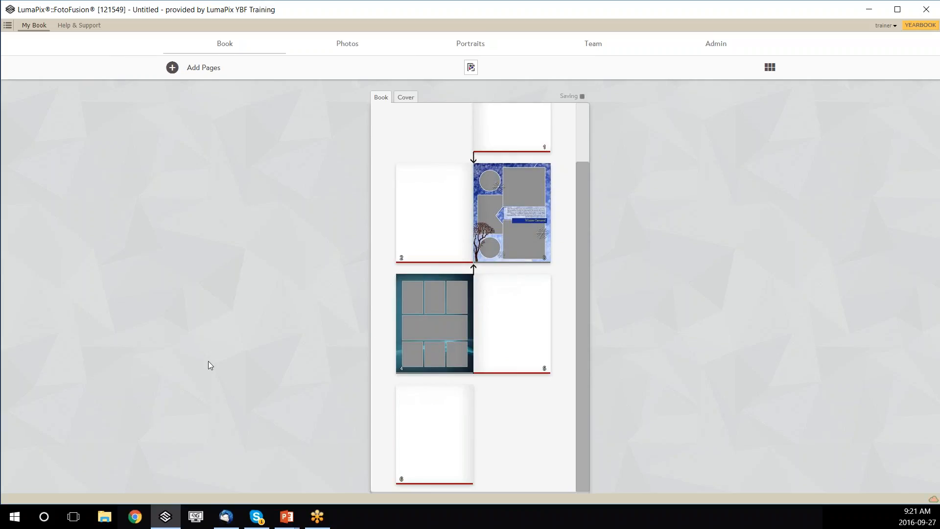
{"action": "mouse_move", "coordinate": [505, 329]}
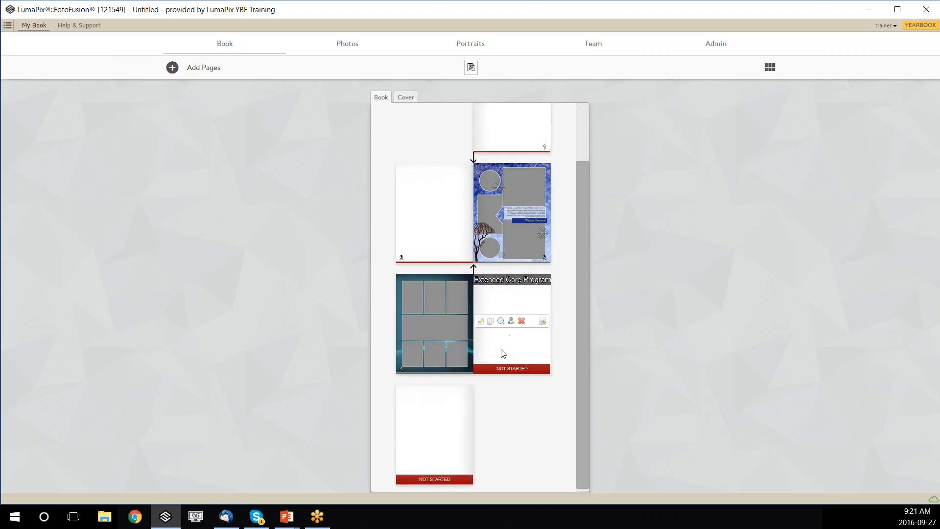
{"action": "left_click_drag", "start_coordinate": [501, 353], "coordinate": [400, 223]}
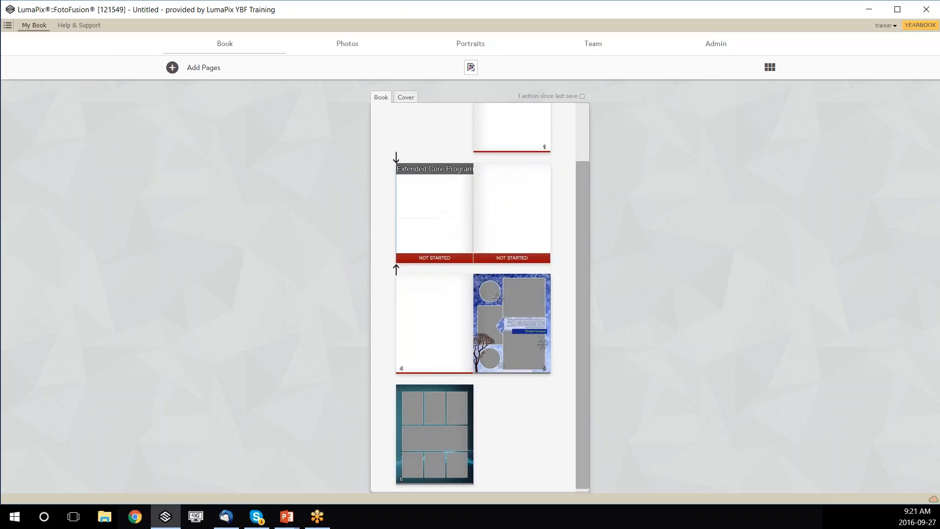
{"action": "mouse_move", "coordinate": [471, 236]}
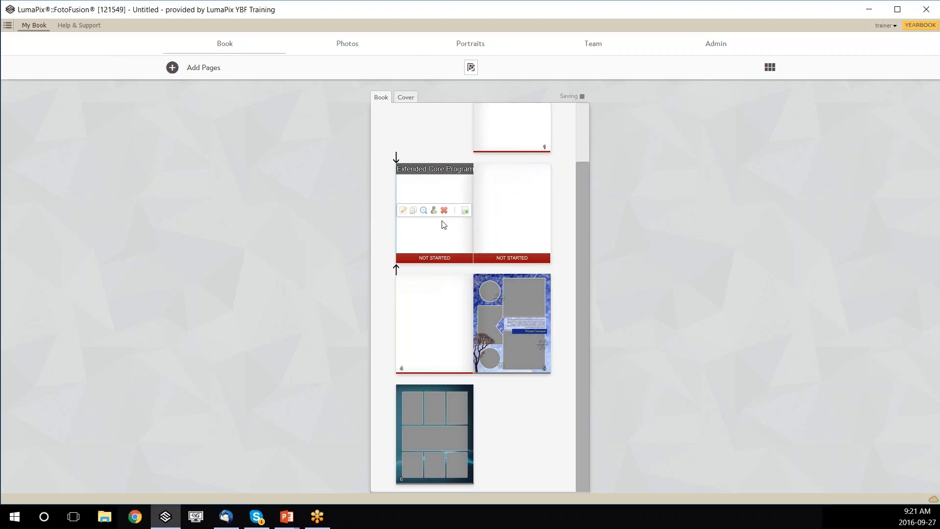
Switch to the Cover view and look through saved sections for a cover.
{"action": "left_click", "coordinate": [406, 98]}
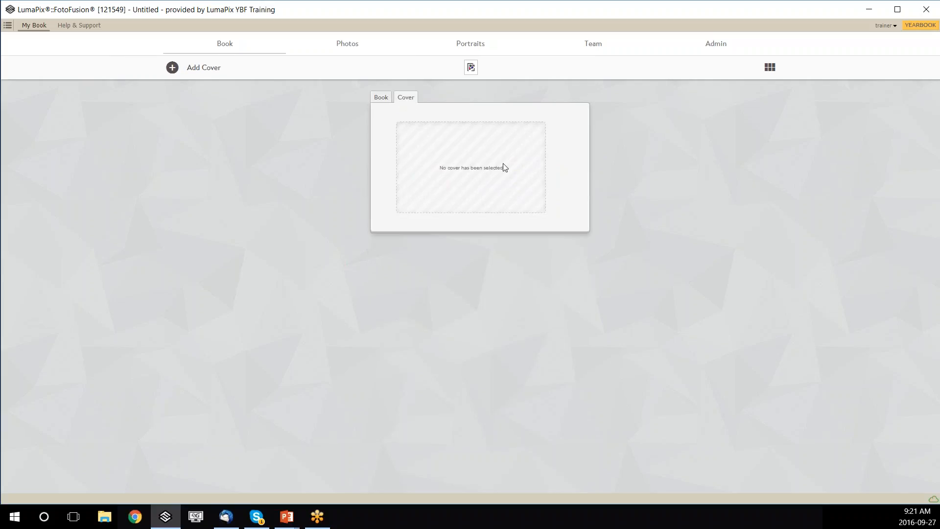
{"action": "left_click", "coordinate": [182, 73]}
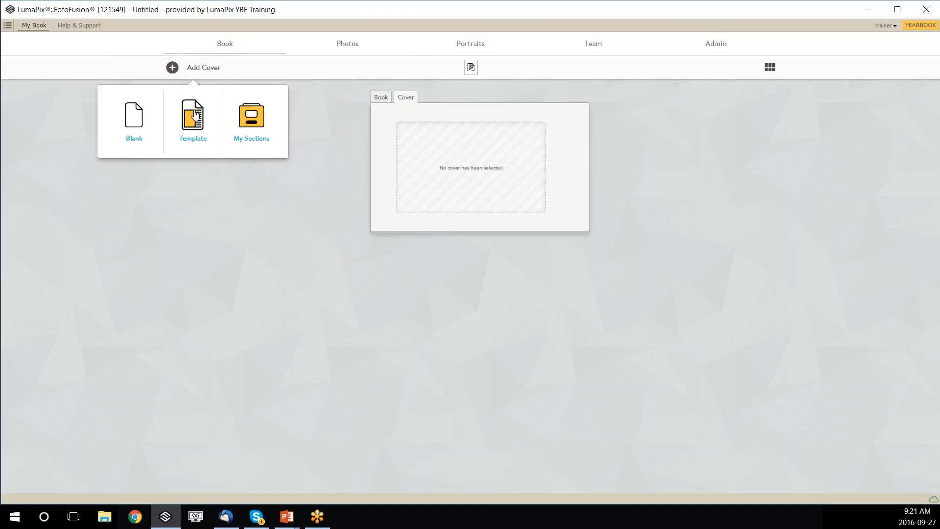
{"action": "left_click", "coordinate": [254, 133]}
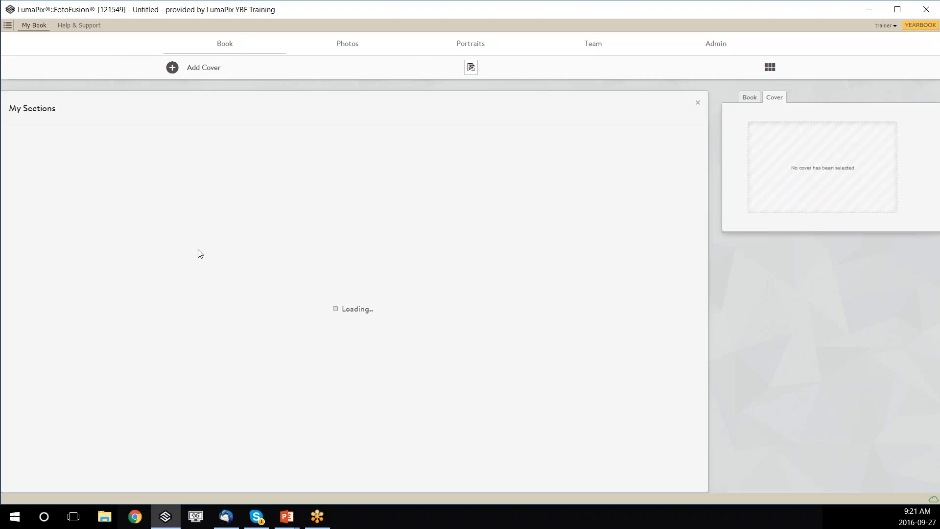
{"action": "left_click", "coordinate": [696, 104]}
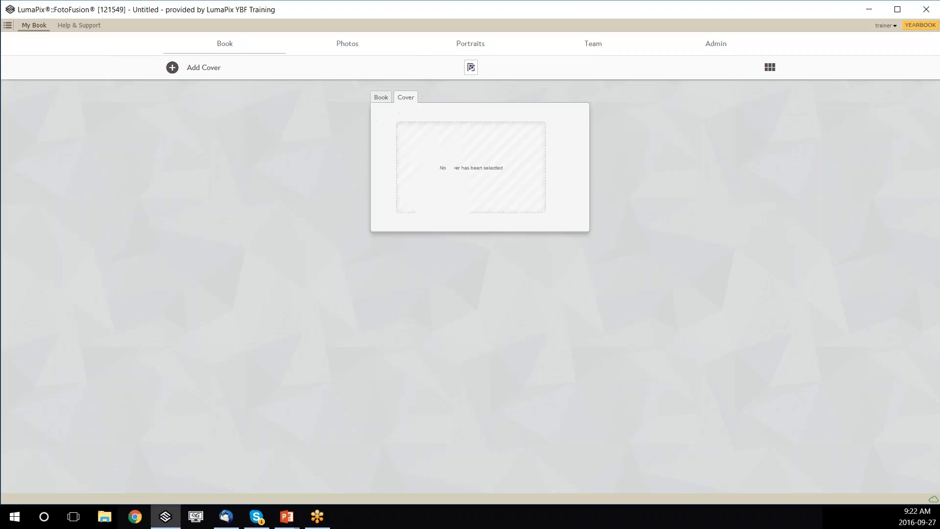
Set the School Time Covers template LPCS_04349 as the yearbook cover.
{"action": "left_click", "coordinate": [175, 67]}
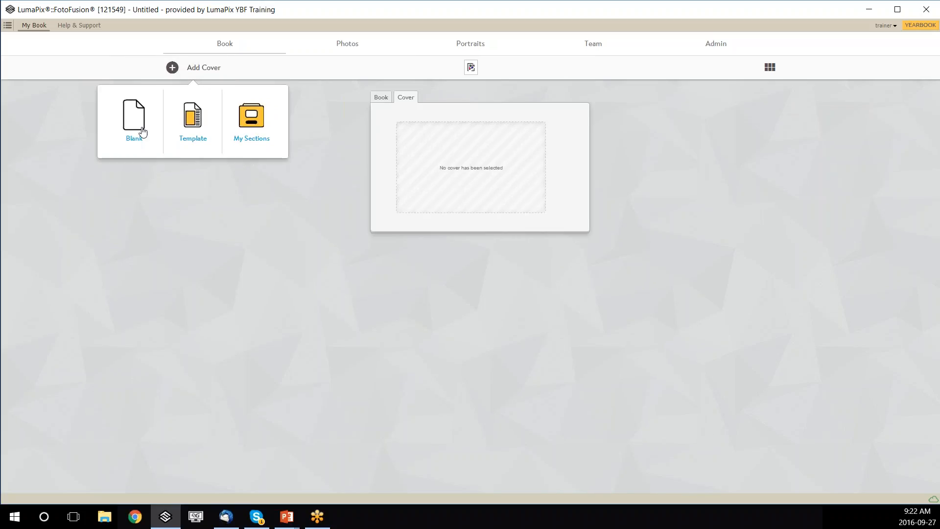
{"action": "left_click", "coordinate": [193, 127]}
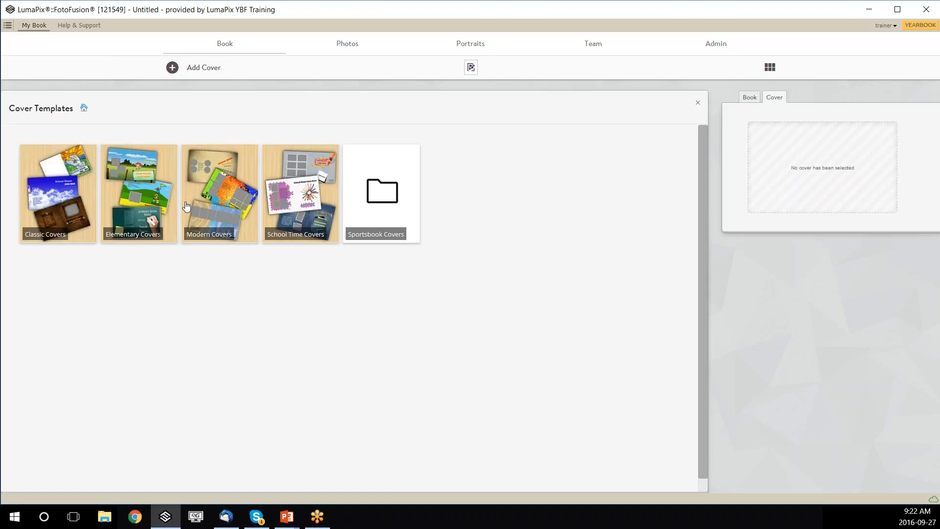
{"action": "left_click", "coordinate": [295, 192]}
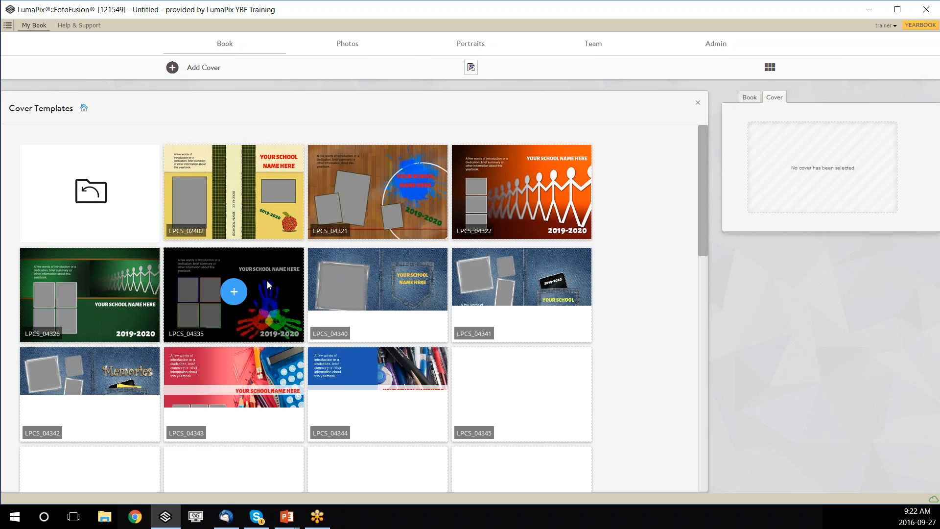
{"action": "scroll", "coordinate": [321, 277], "scroll_direction": "down", "scroll_amount": 1}
{"action": "scroll", "coordinate": [321, 277], "scroll_direction": "down", "scroll_amount": 1}
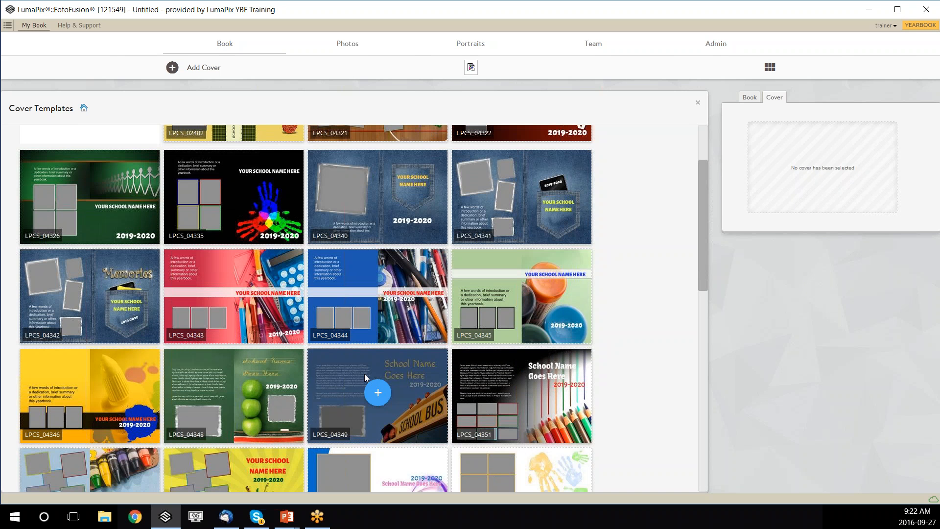
{"action": "left_click", "coordinate": [373, 401]}
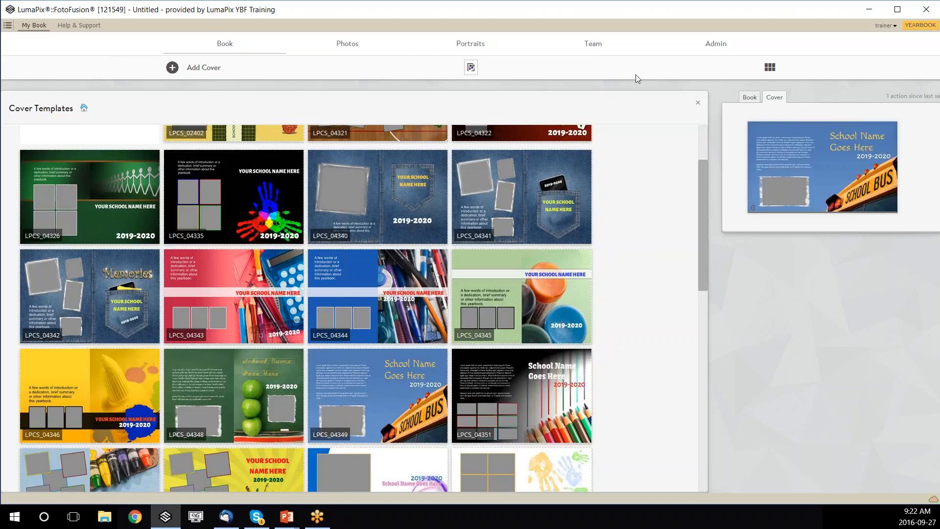
{"action": "left_click", "coordinate": [697, 102]}
{"action": "mouse_move", "coordinate": [476, 189]}
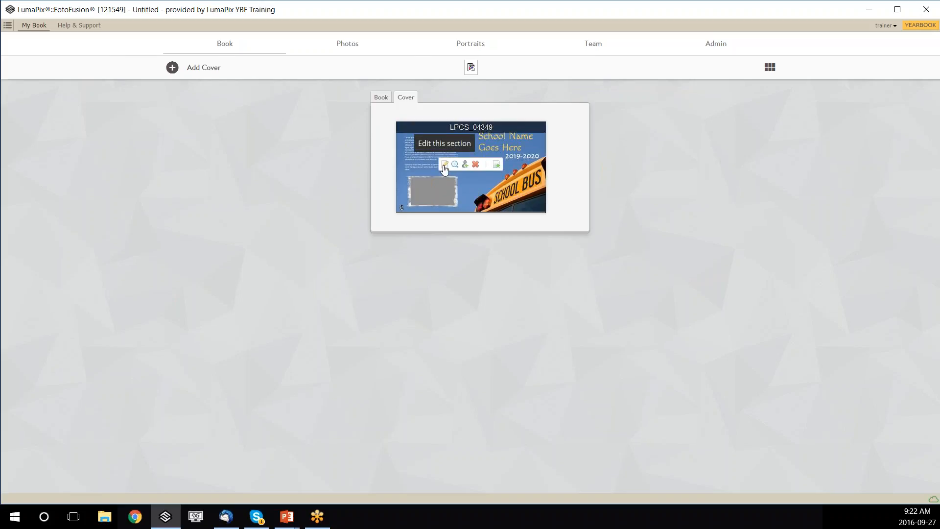
Edit the school bus cover and move the intro text block higher up.
{"action": "left_click", "coordinate": [444, 167]}
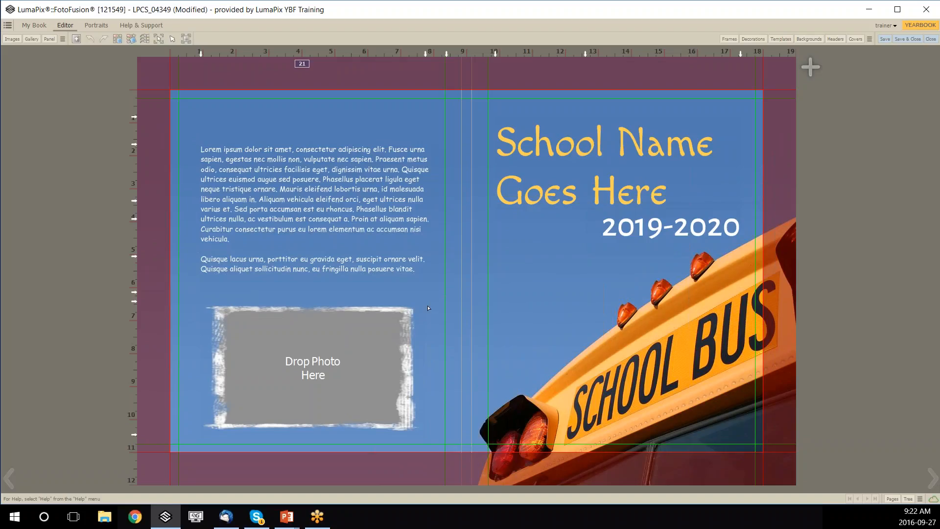
{"action": "mouse_move", "coordinate": [428, 308]}
{"action": "left_click_drag", "start_coordinate": [360, 248], "coordinate": [359, 188]}
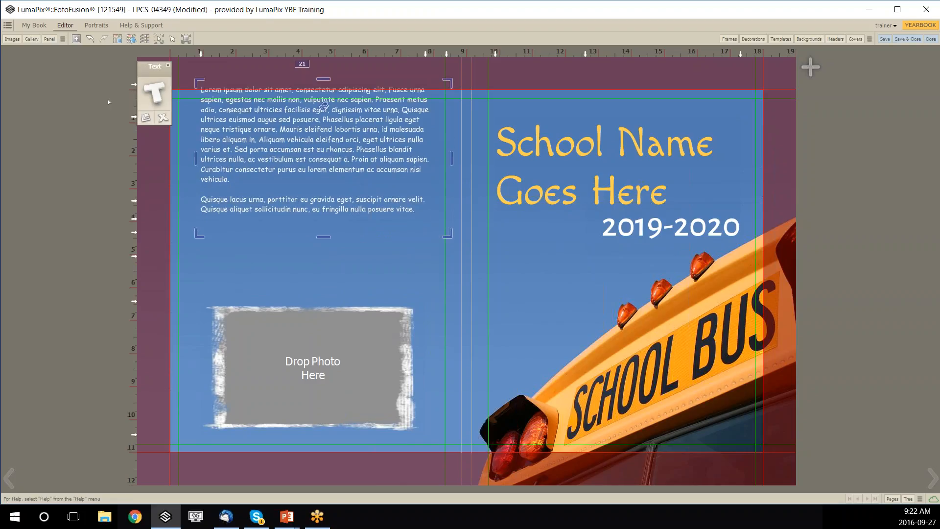
Add a new image frame, reshape it wide, and place it below the text.
{"action": "left_click", "coordinate": [76, 39]}
{"action": "left_click", "coordinate": [100, 54]}
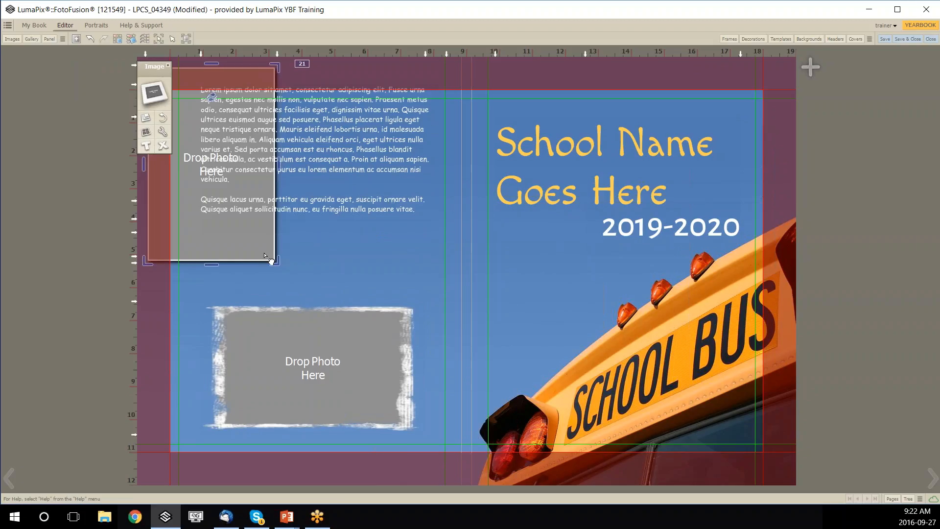
{"action": "left_click_drag", "start_coordinate": [272, 261], "coordinate": [339, 170]}
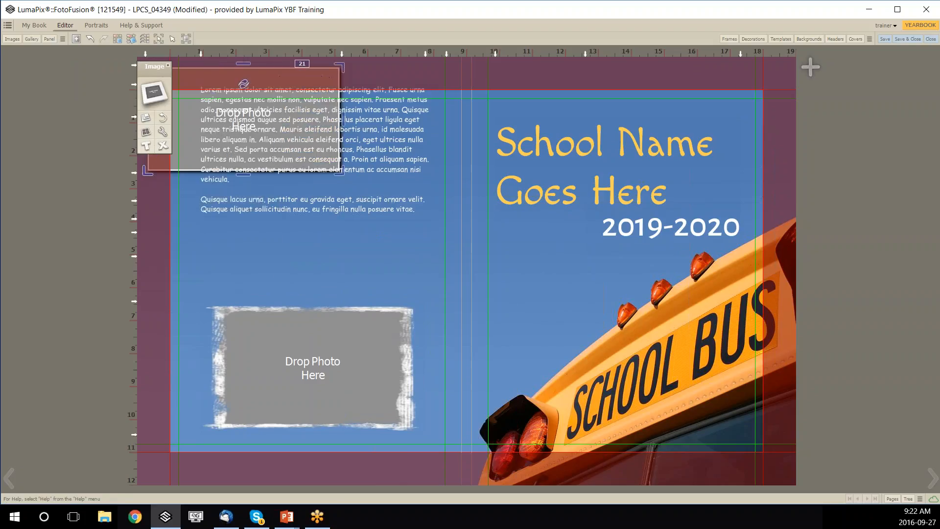
{"action": "left_click_drag", "start_coordinate": [213, 179], "coordinate": [315, 263]}
Delete the old rough-edged photo frame and save the cover.
{"action": "left_click", "coordinate": [331, 350]}
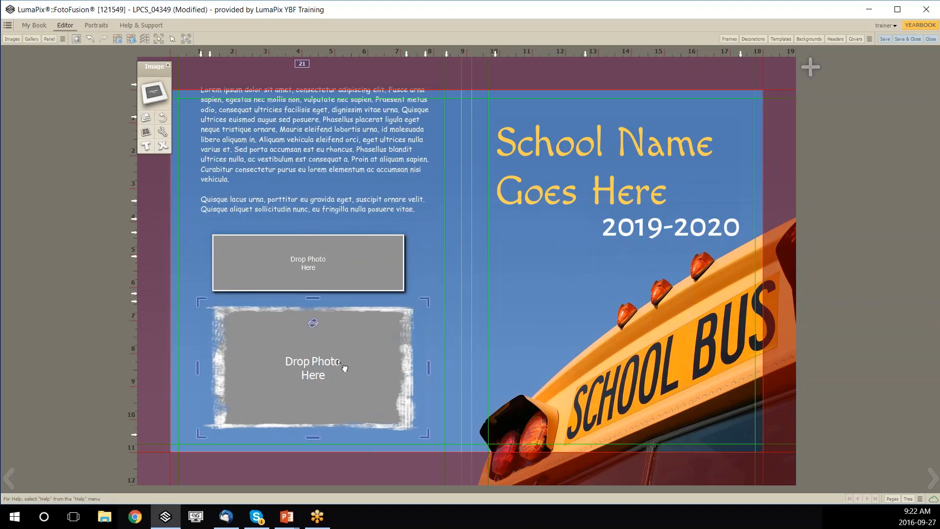
{"action": "key", "text": "Delete"}
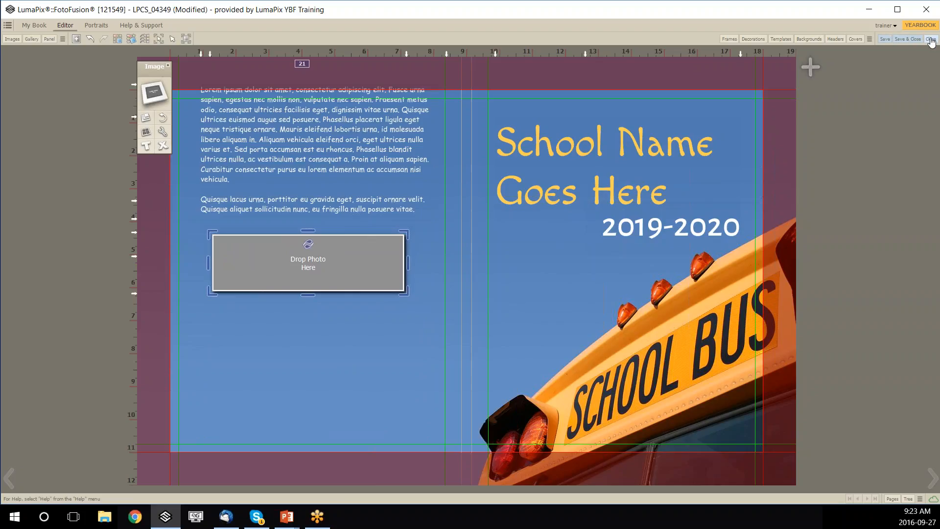
{"action": "left_click", "coordinate": [905, 40]}
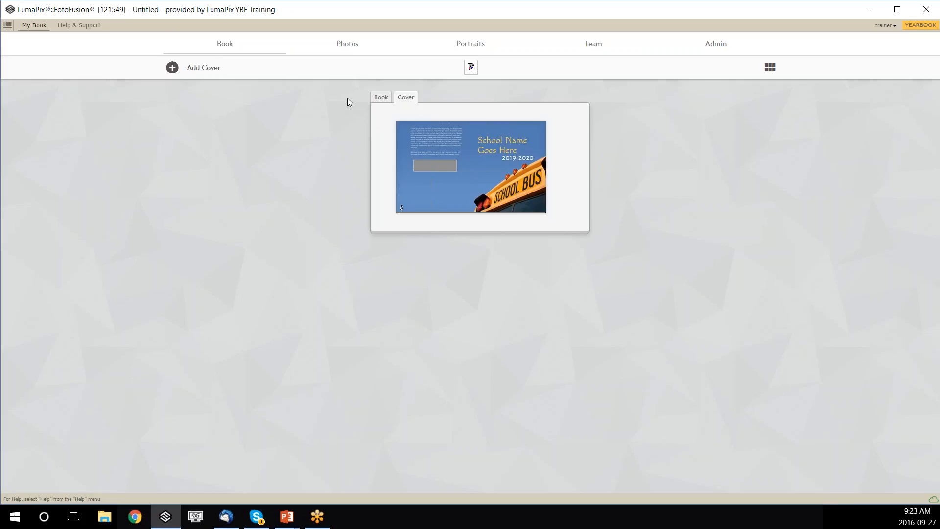
Create a new yearbook proof under Admin > Yearbook Submission, then bring up the email window.
{"action": "left_click", "coordinate": [715, 45]}
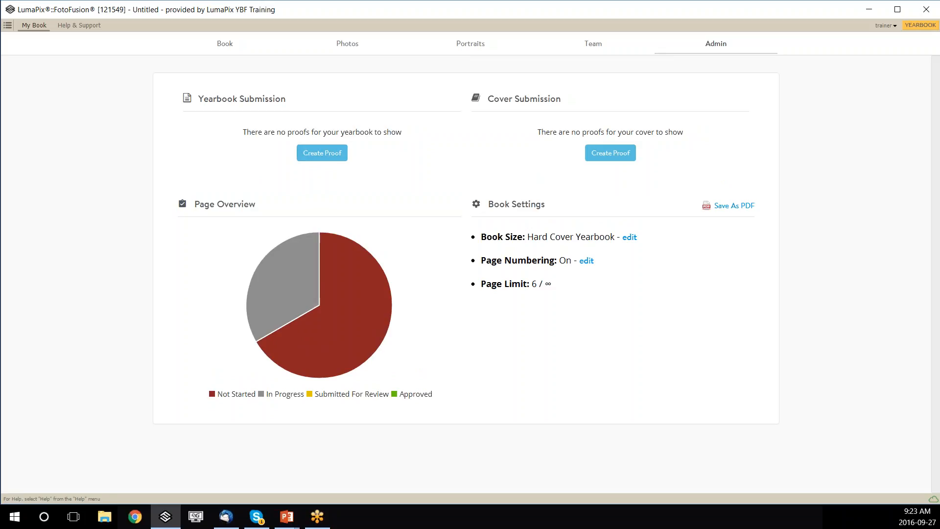
{"action": "left_click", "coordinate": [322, 153]}
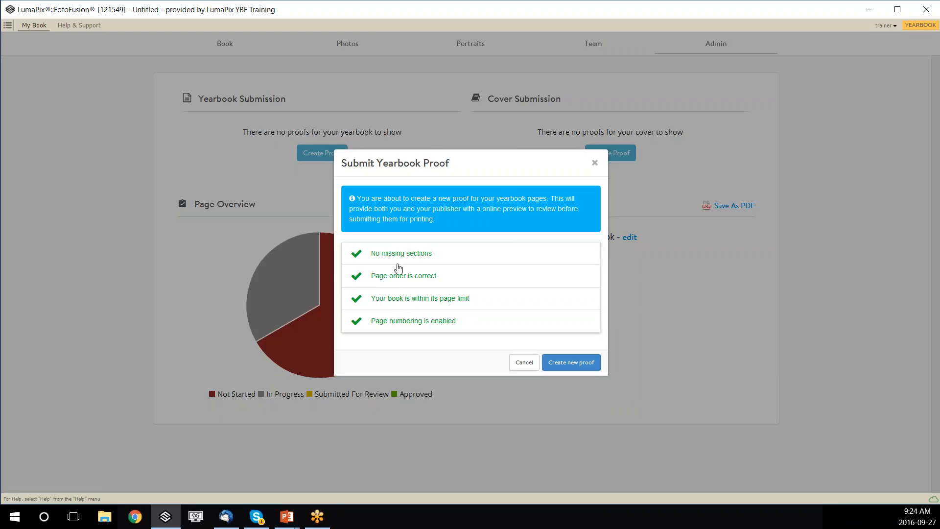
{"action": "left_click", "coordinate": [569, 365]}
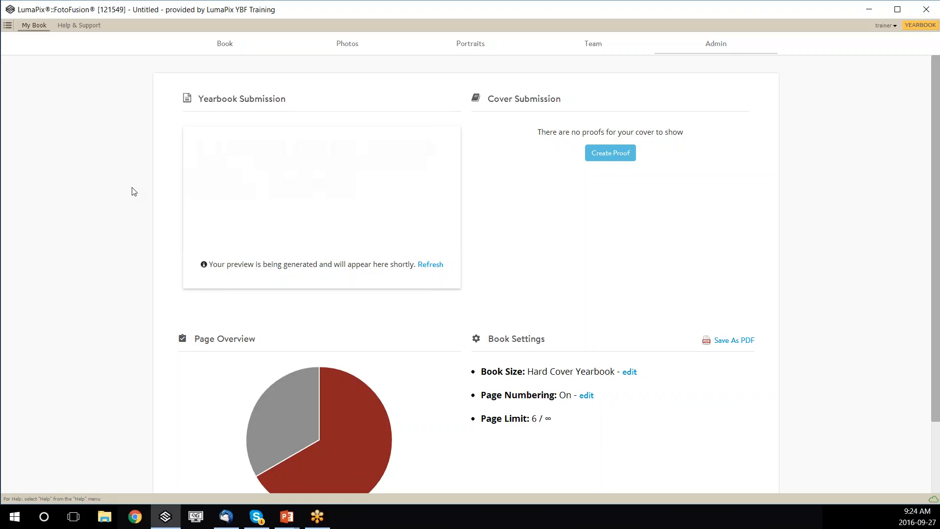
{"action": "key", "text": "alt+Tab"}
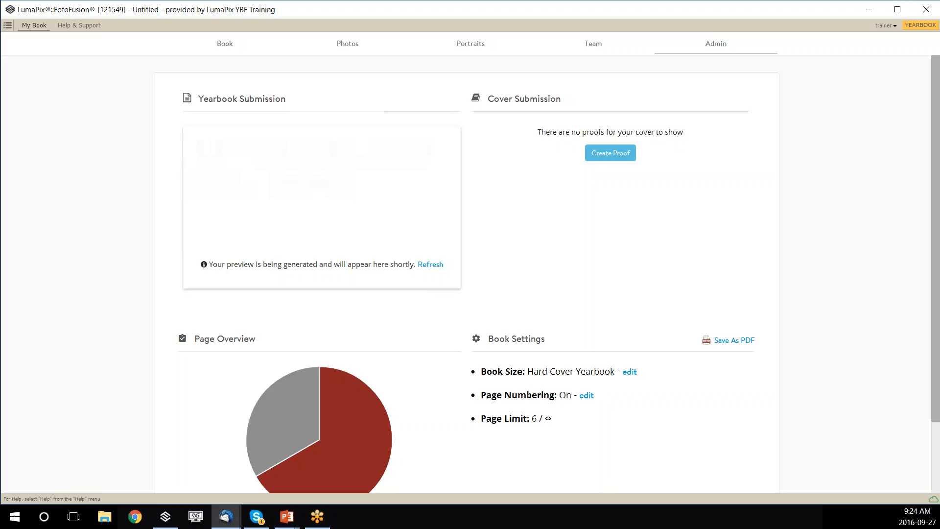
{"action": "left_click_drag", "start_coordinate": [0, 83], "coordinate": [417, 62]}
Maximize the Thunderbird message announcing the yearbook was approved for printing.
{"action": "left_click", "coordinate": [678, 58]}
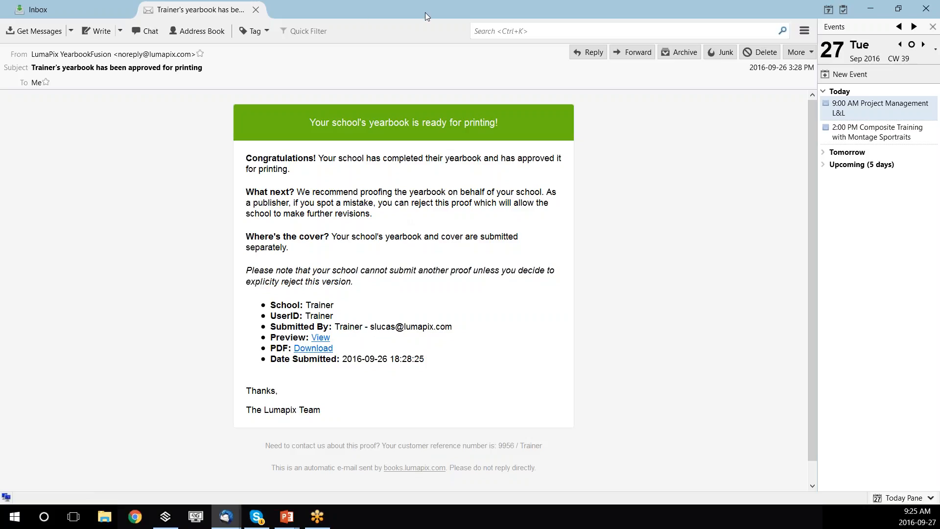
Minimize Thunderbird, refresh the proof preview twice, and advance Design Tips to Tip 1.
{"action": "left_click", "coordinate": [870, 9]}
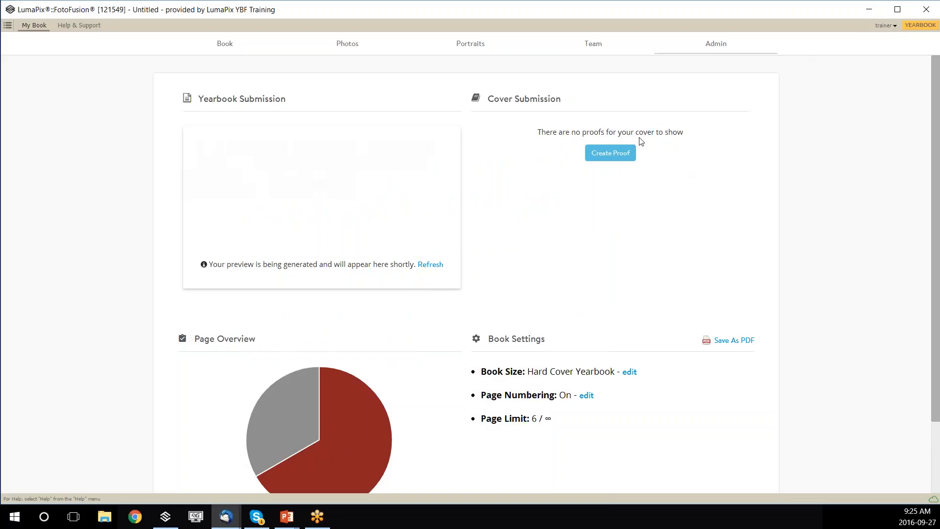
{"action": "left_click", "coordinate": [430, 265]}
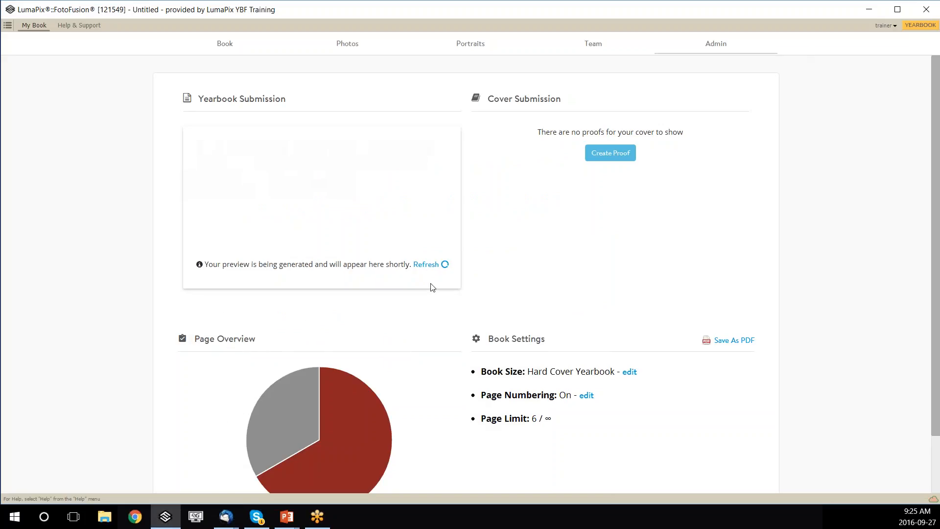
{"action": "left_click", "coordinate": [430, 267]}
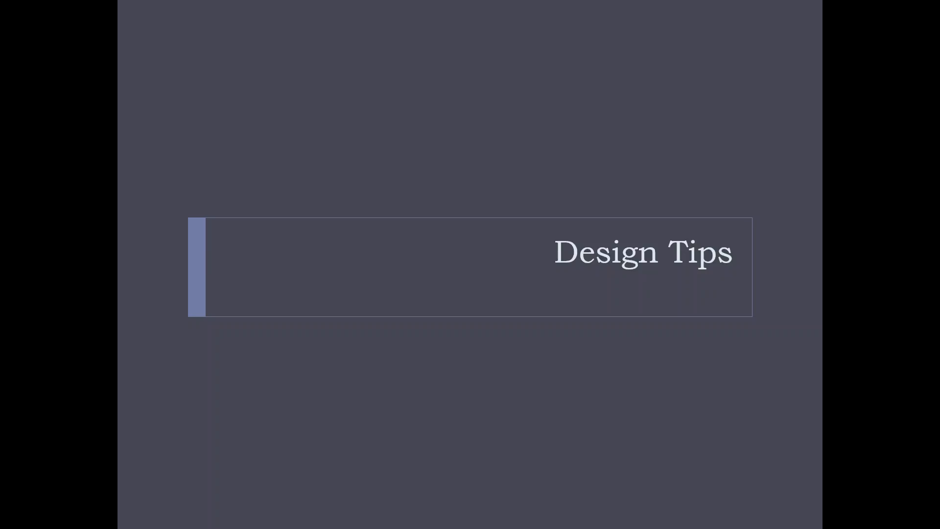
{"action": "key", "text": "Right"}
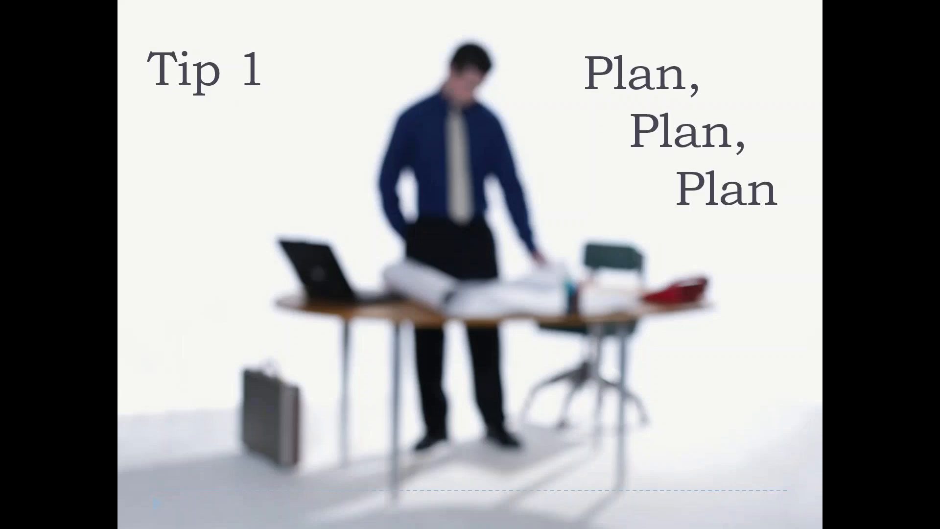